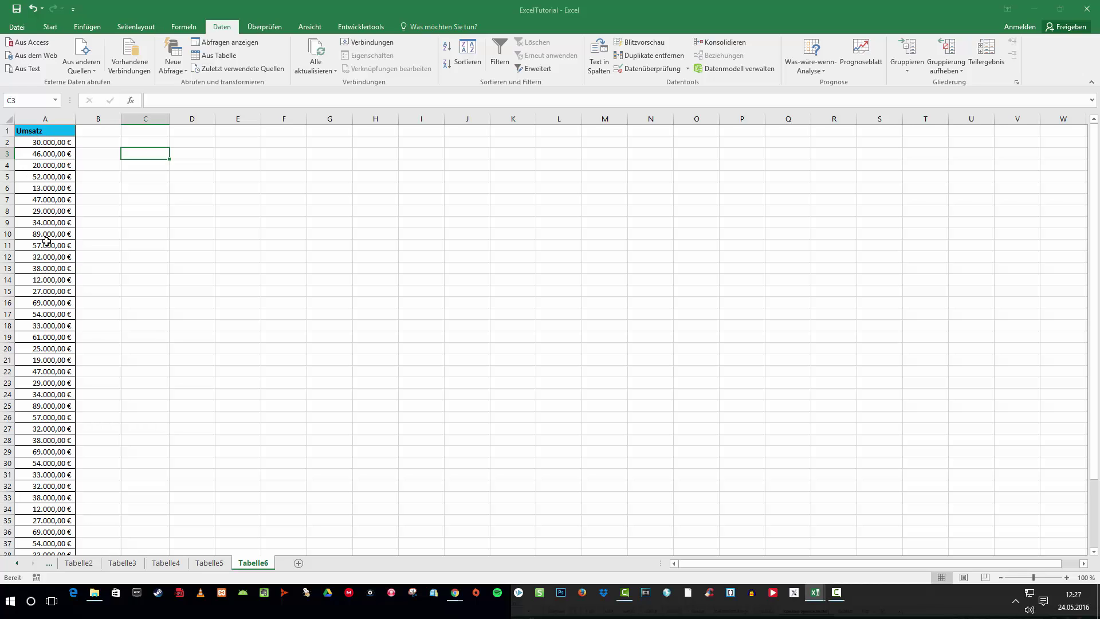
Enter =MEDIAN(A2:A44) in C3 to get the median 34.000,00 €
scroll(46, 182, "down", 3)
scroll(46, 182, "up", 1)
scroll(46, 182, "up", 1)
scroll(45, 171, "up", 1)
type("=")
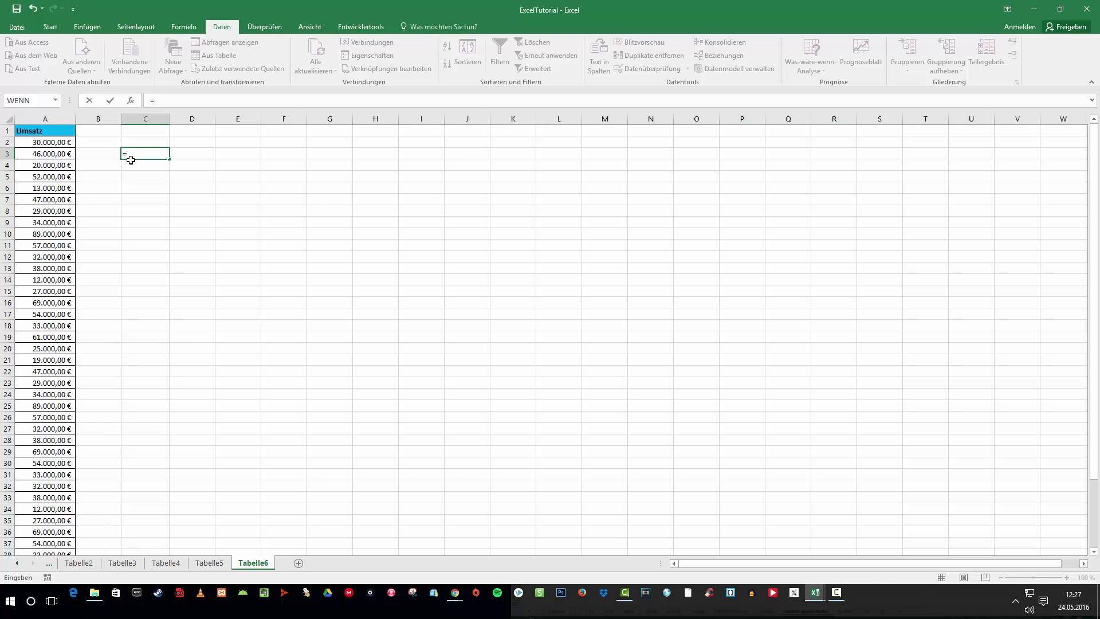
type("me")
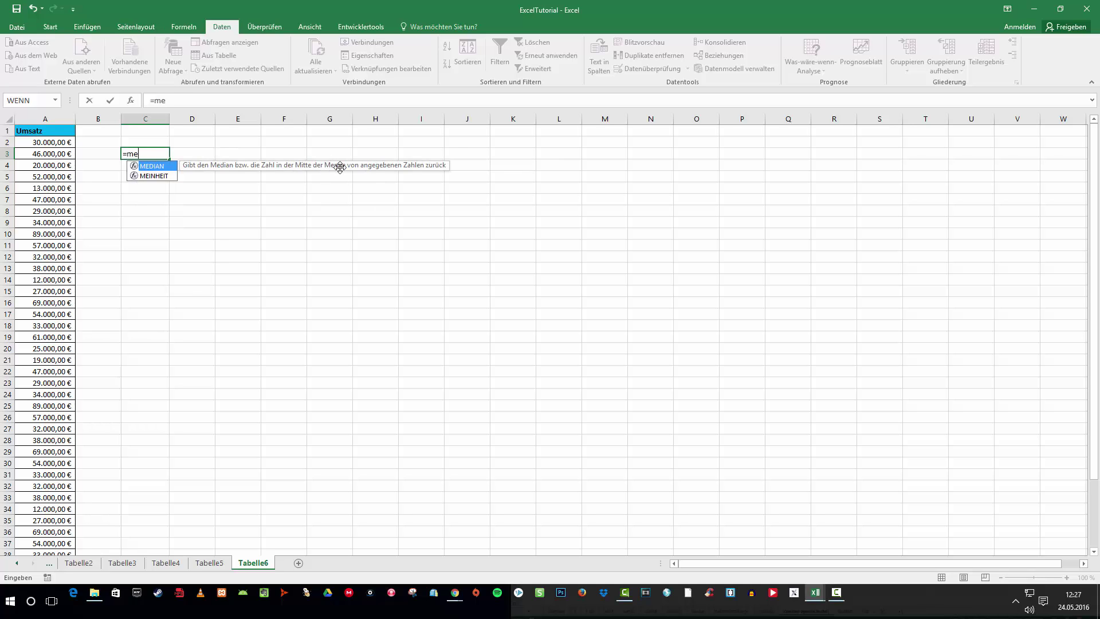
key("Tab")
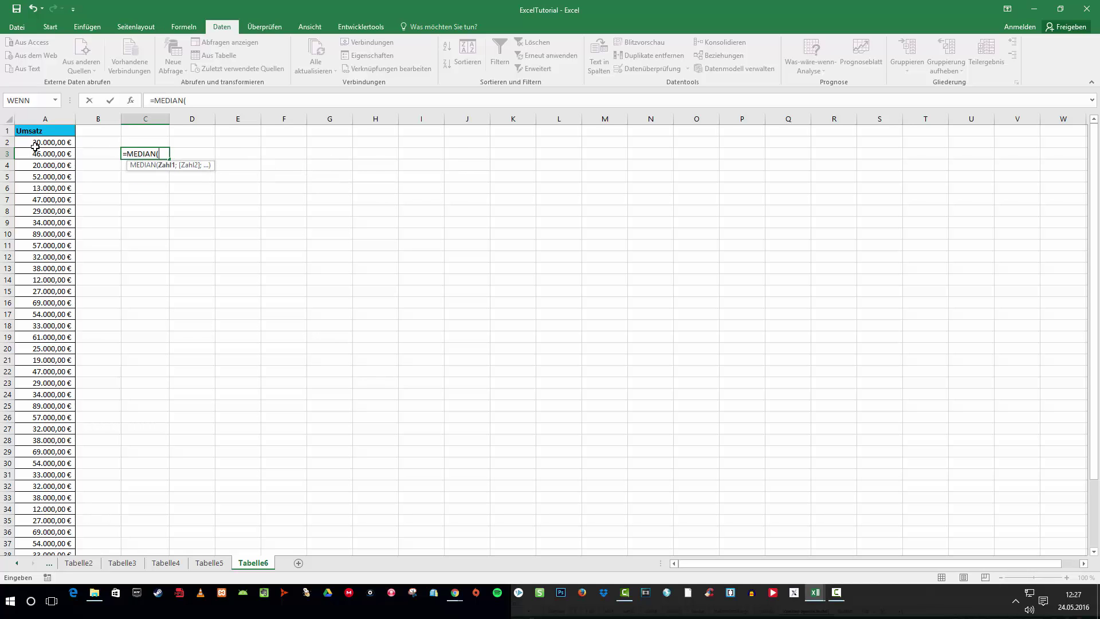
left_click(36, 143)
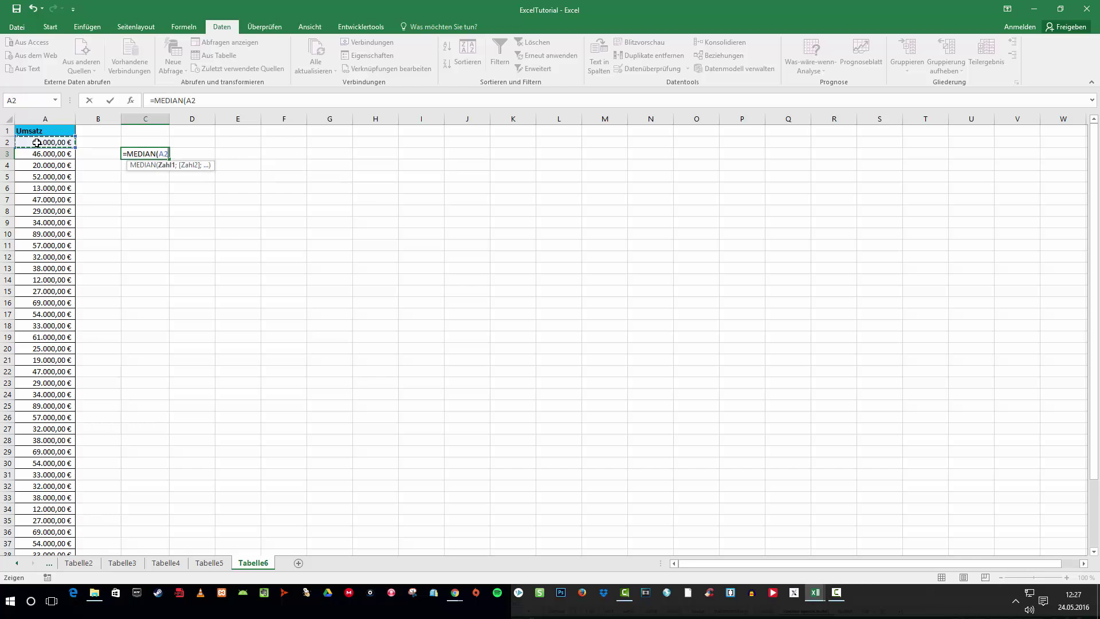
left_click_drag(43, 141, 52, 545)
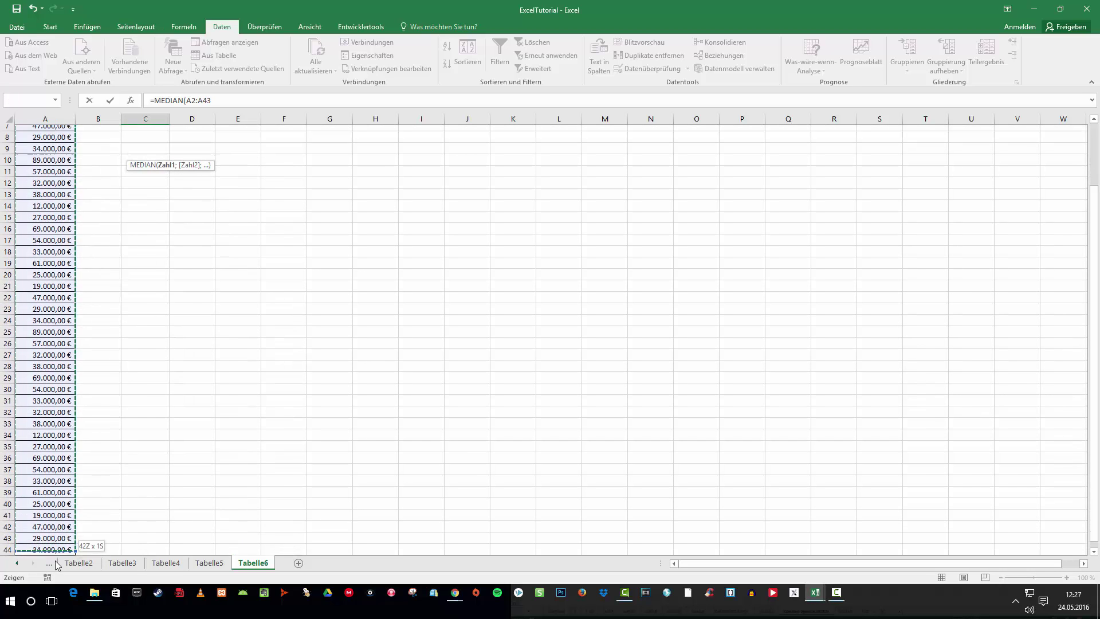
left_click_drag(52, 546, 52, 534)
type(")")
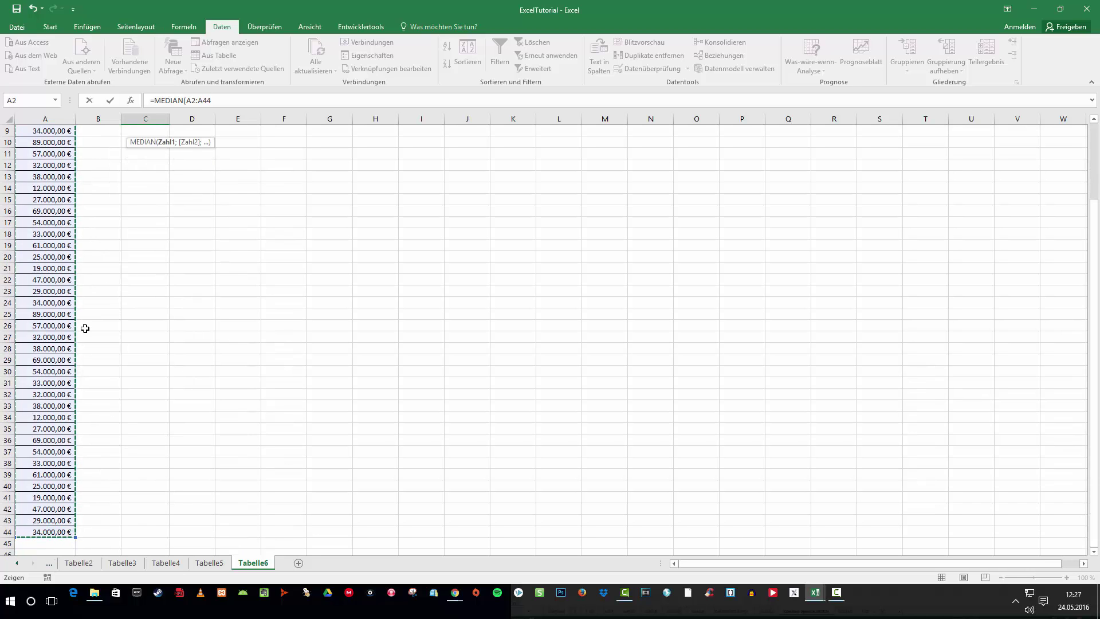
key("Return")
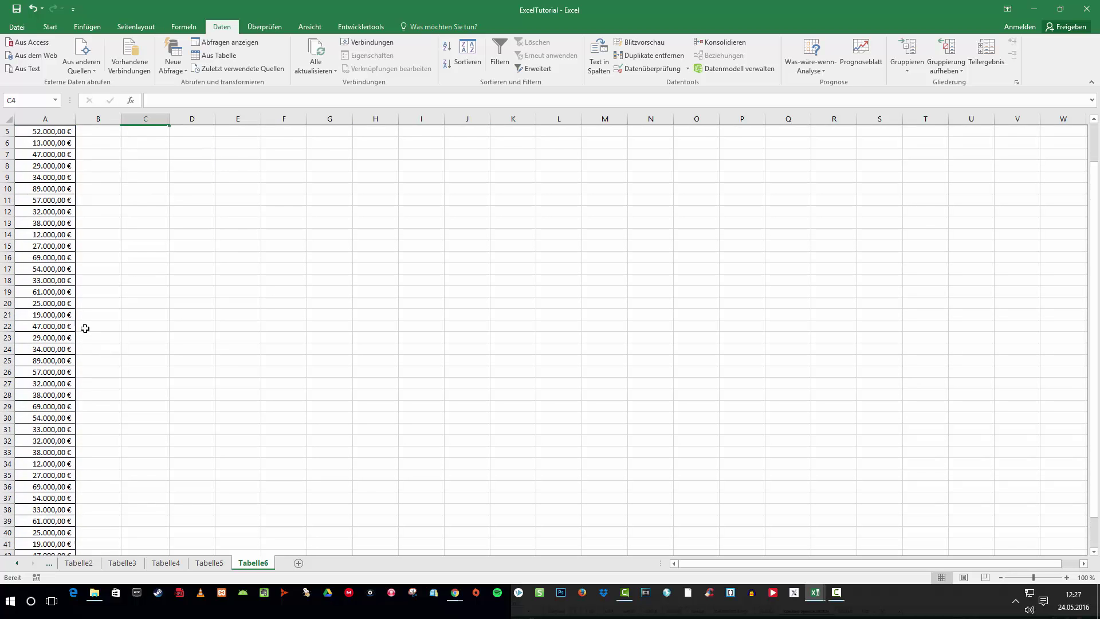
Check the median formula in C3, then begin a =MITTELWERT formula in C4
scroll(123, 283, "up", 1)
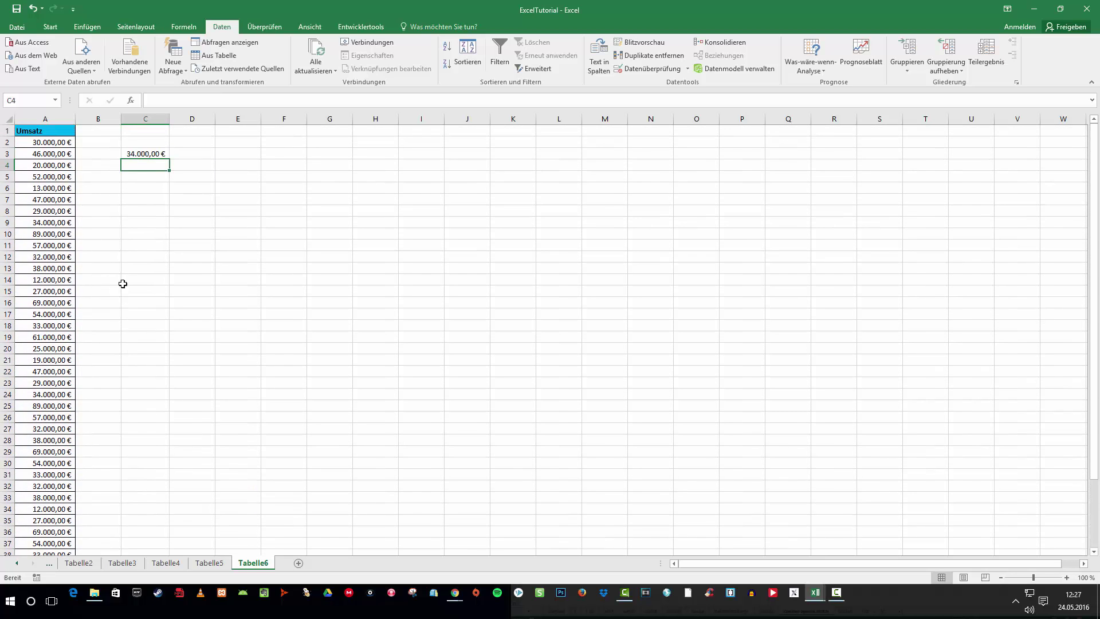
left_click(145, 154)
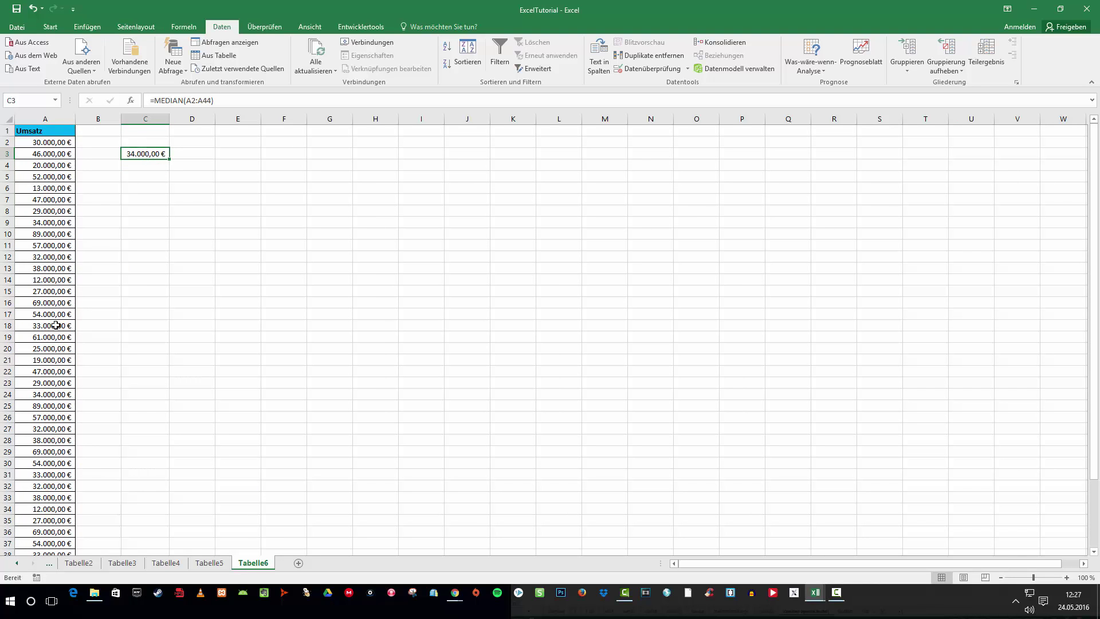
left_click(135, 164)
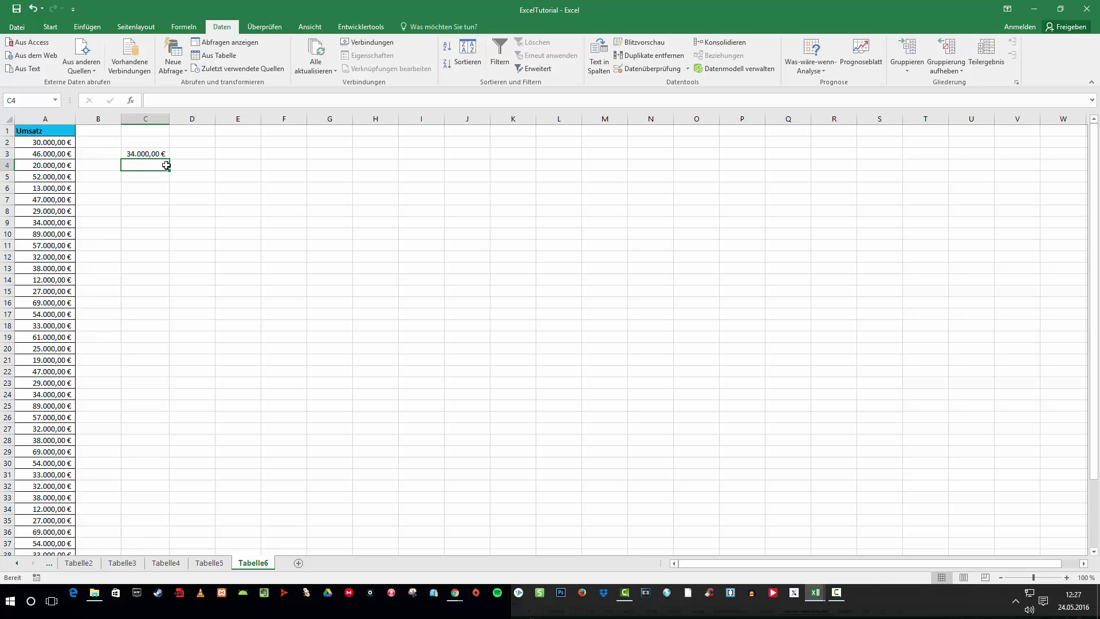
type("=")
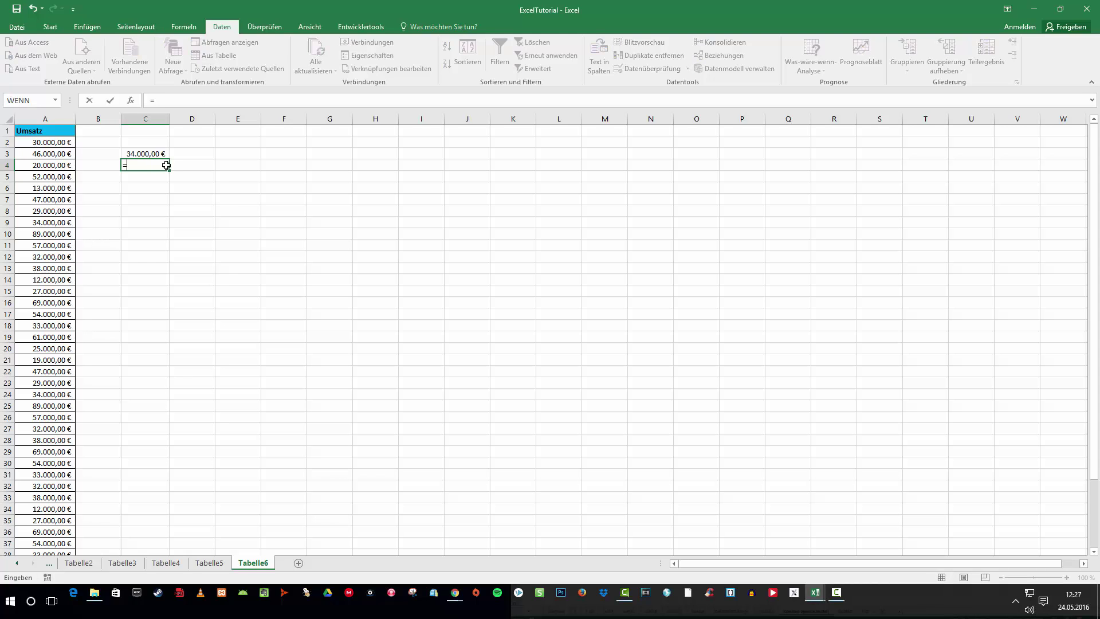
type("Mitt")
Enter =MITTELWERT(A2:A44) in C4, giving 40.674,42 €, and start the next formula in C5
key("Down")
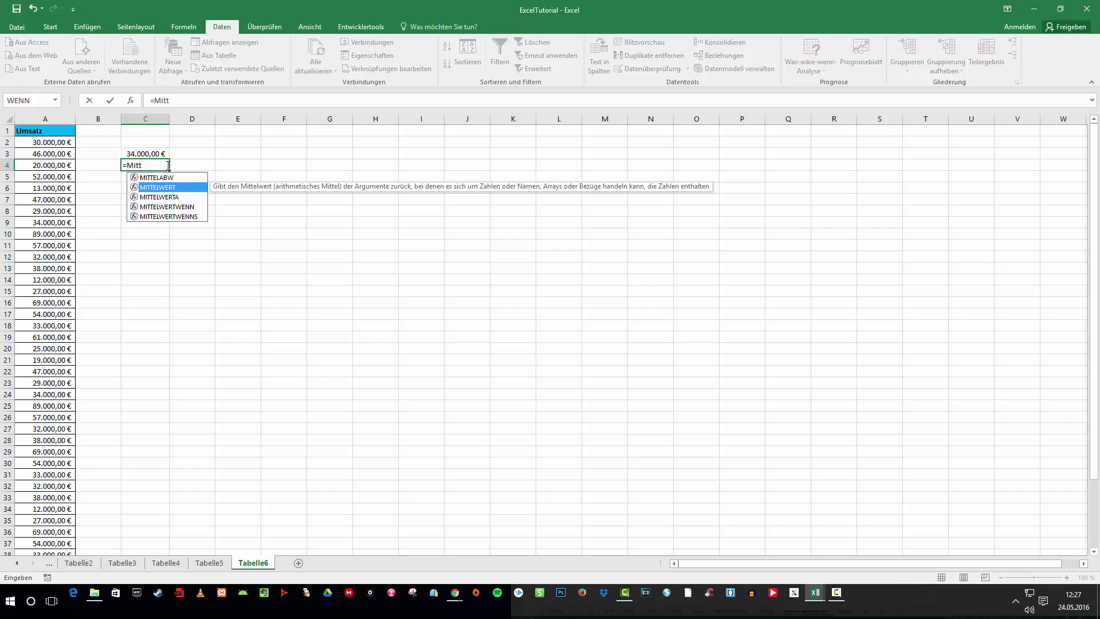
key("Tab")
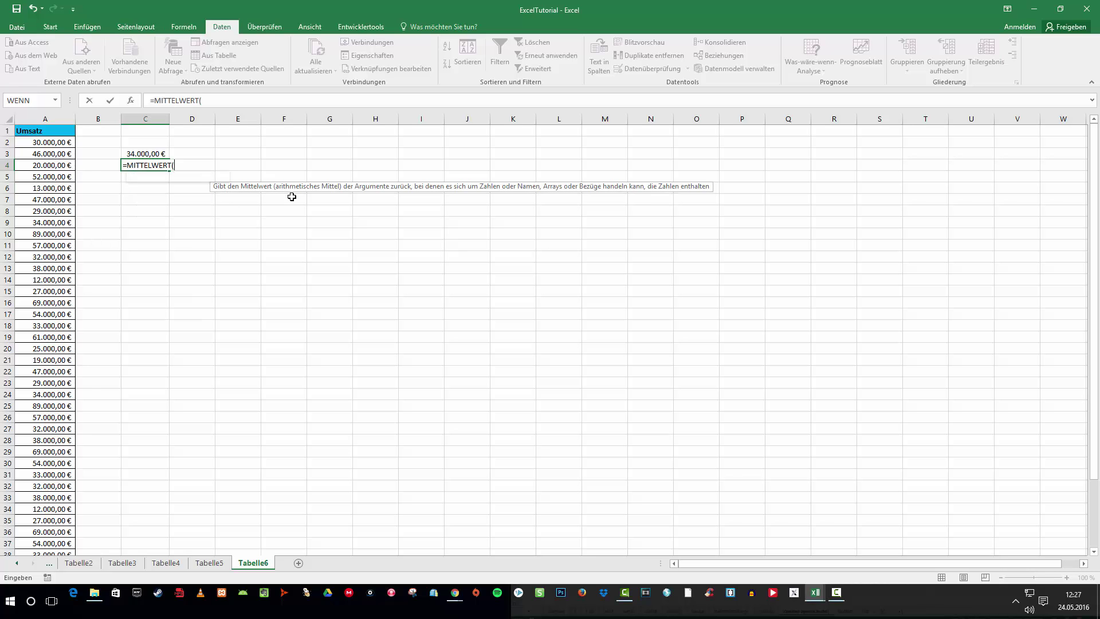
left_click(47, 143)
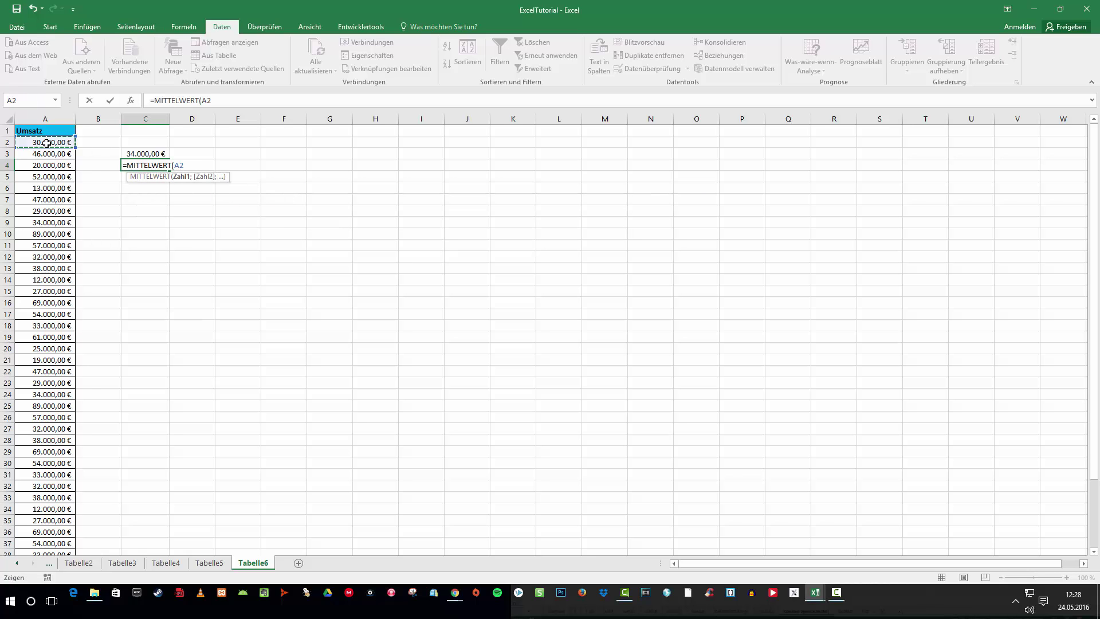
key("ctrl+shift+Down")
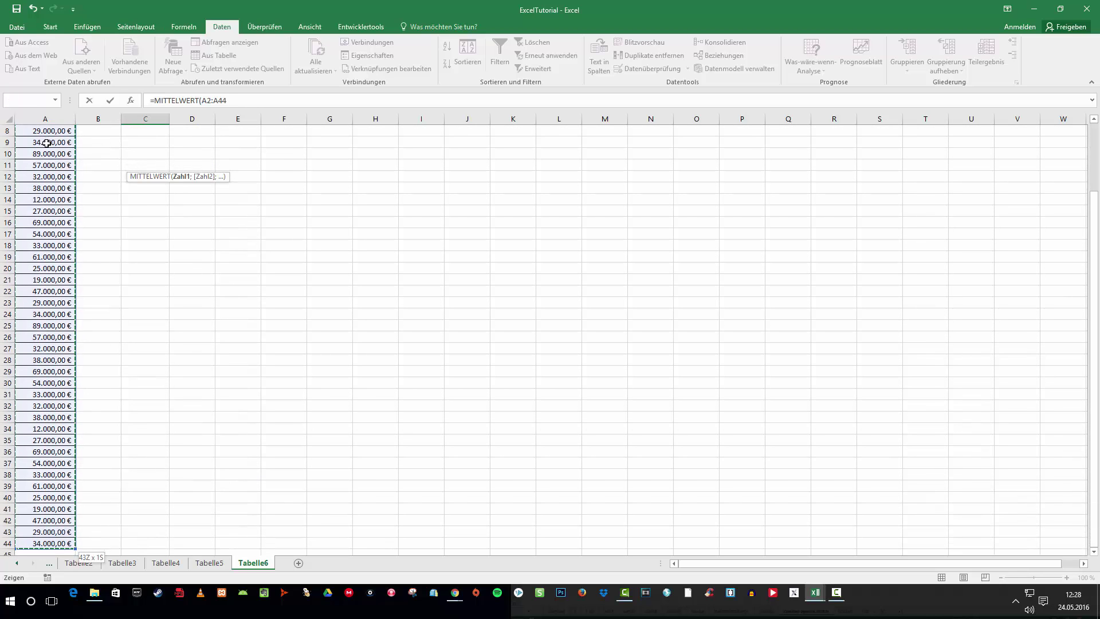
type(")")
key("Return")
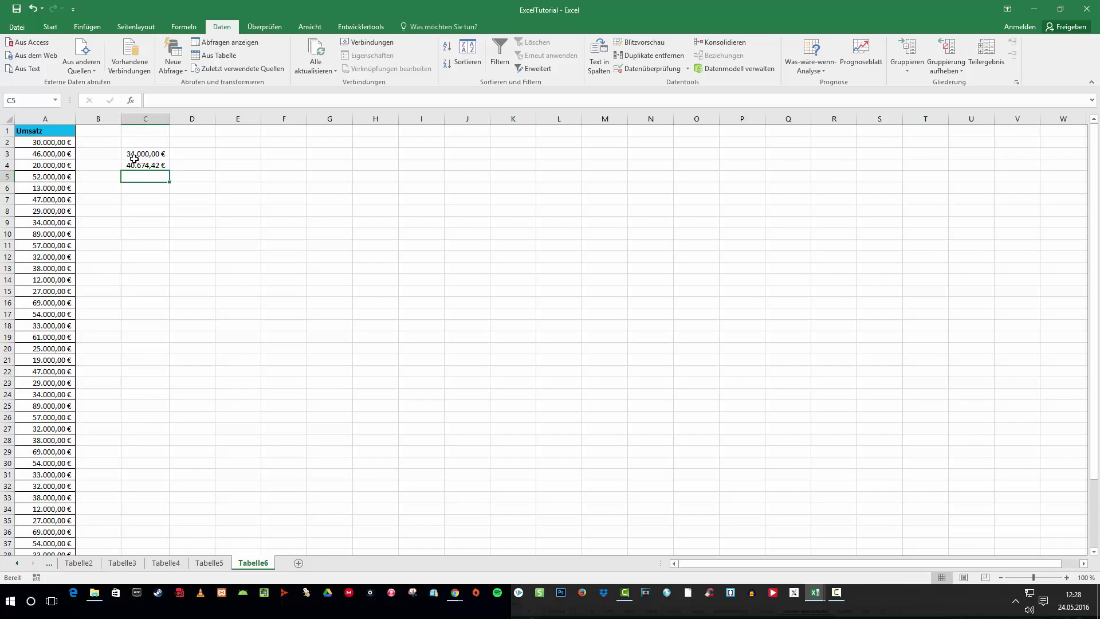
left_click(156, 167)
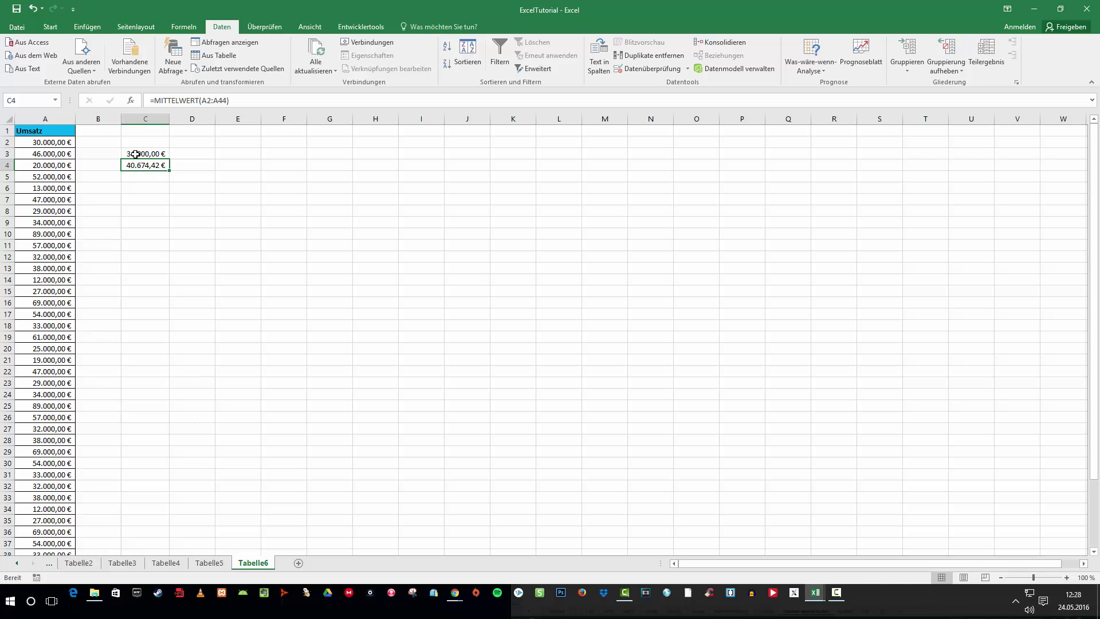
left_click(139, 176)
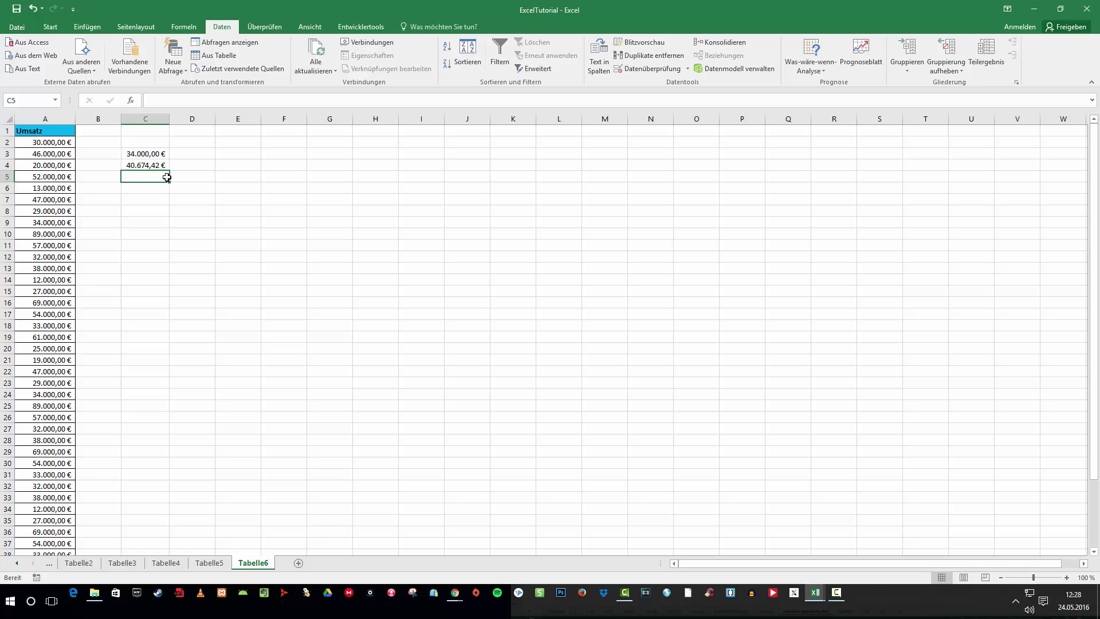
type("=")
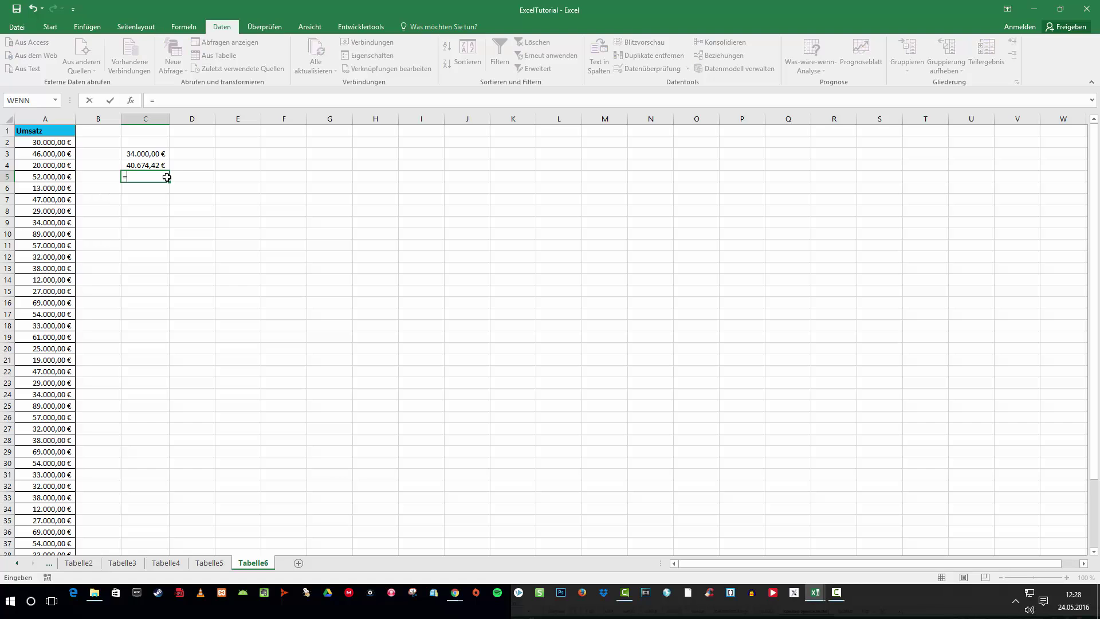
type("M")
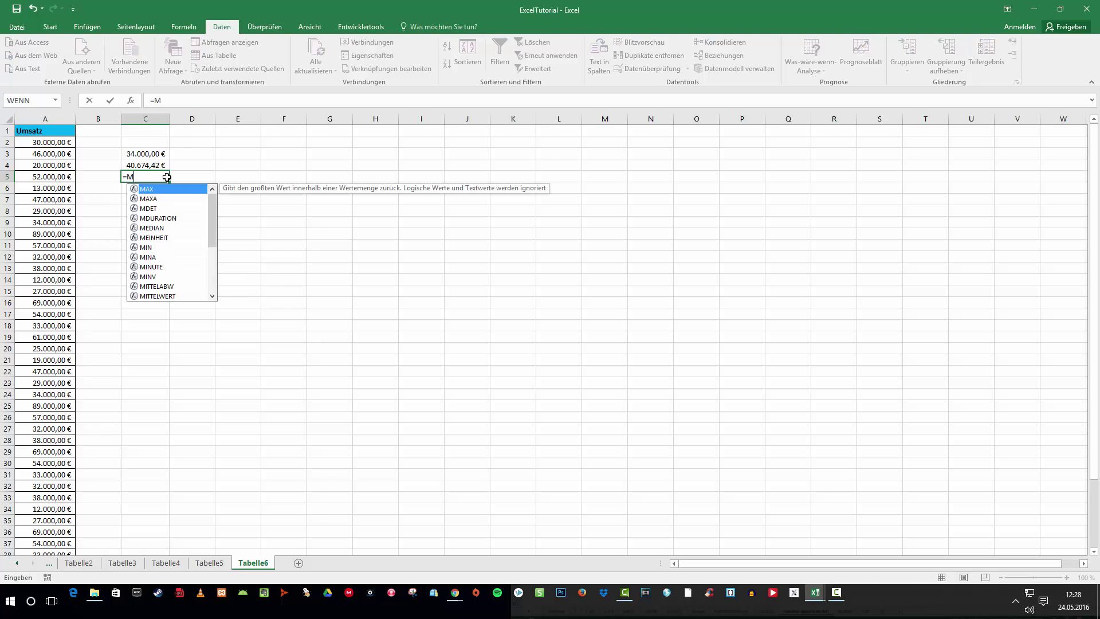
type("itt")
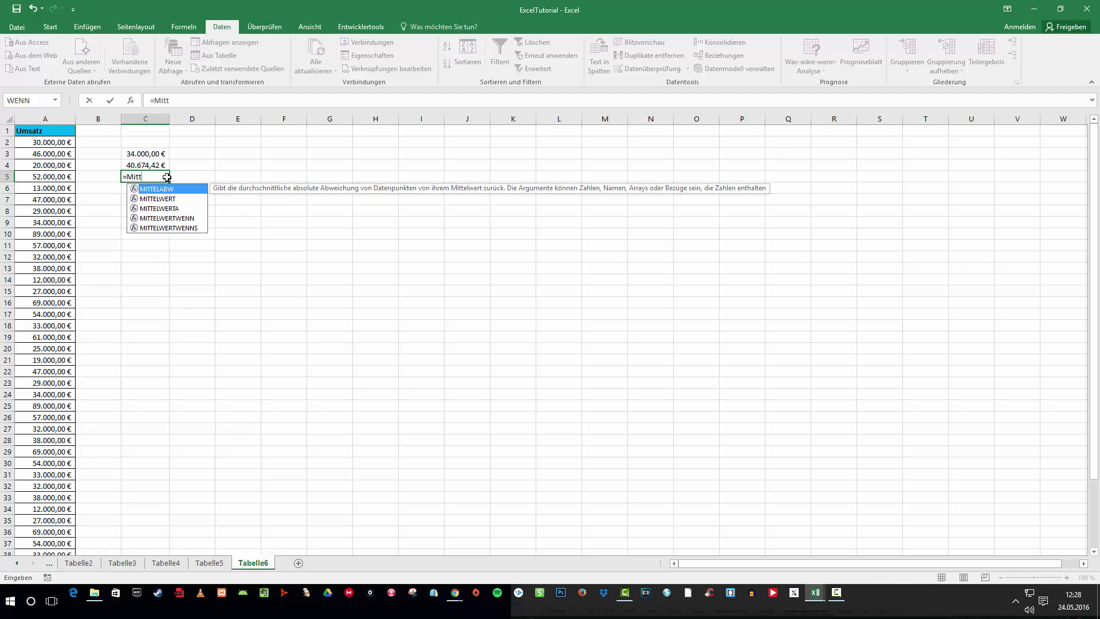
Begin =MITTELWERTWENN( in C5 with A2:A44 as the range, followed by a semicolon
key("Down")
key("Down")
key("Down")
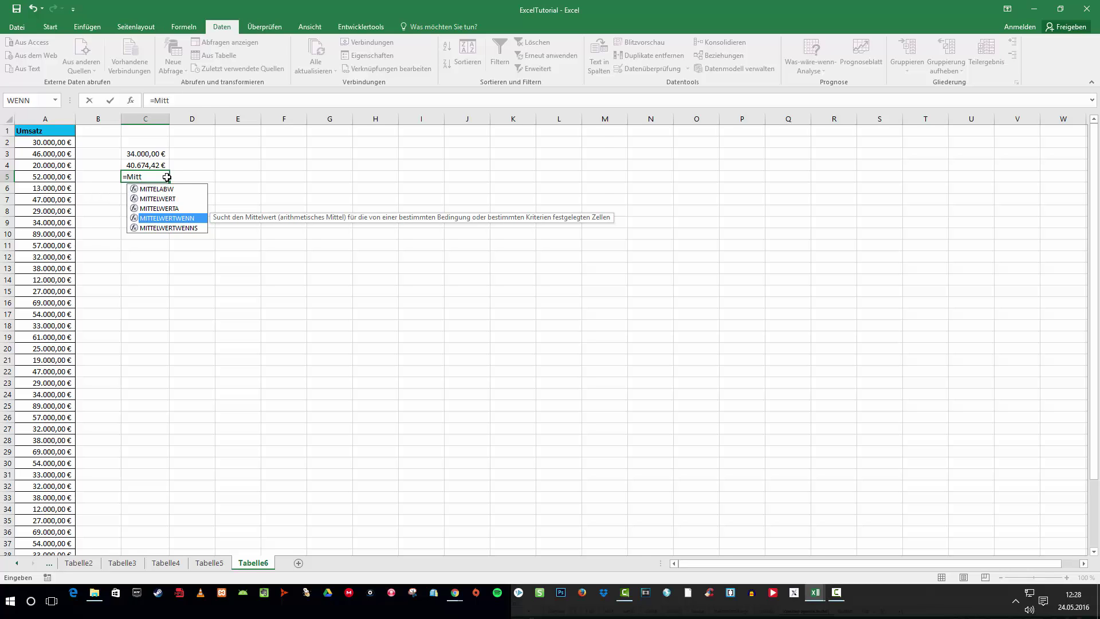
key("Tab")
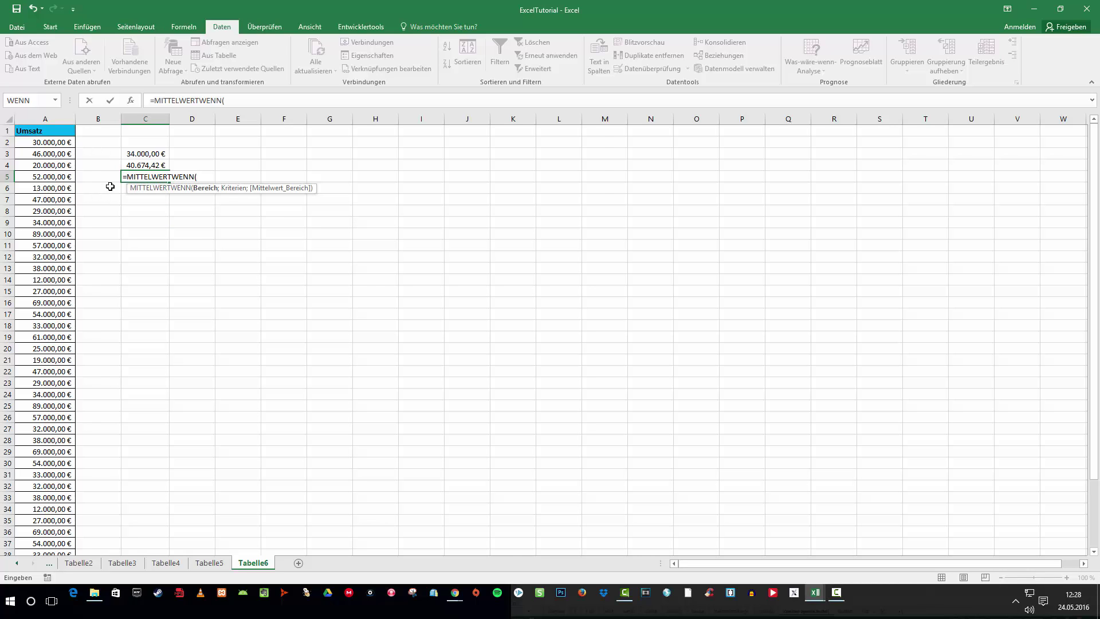
left_click(37, 144)
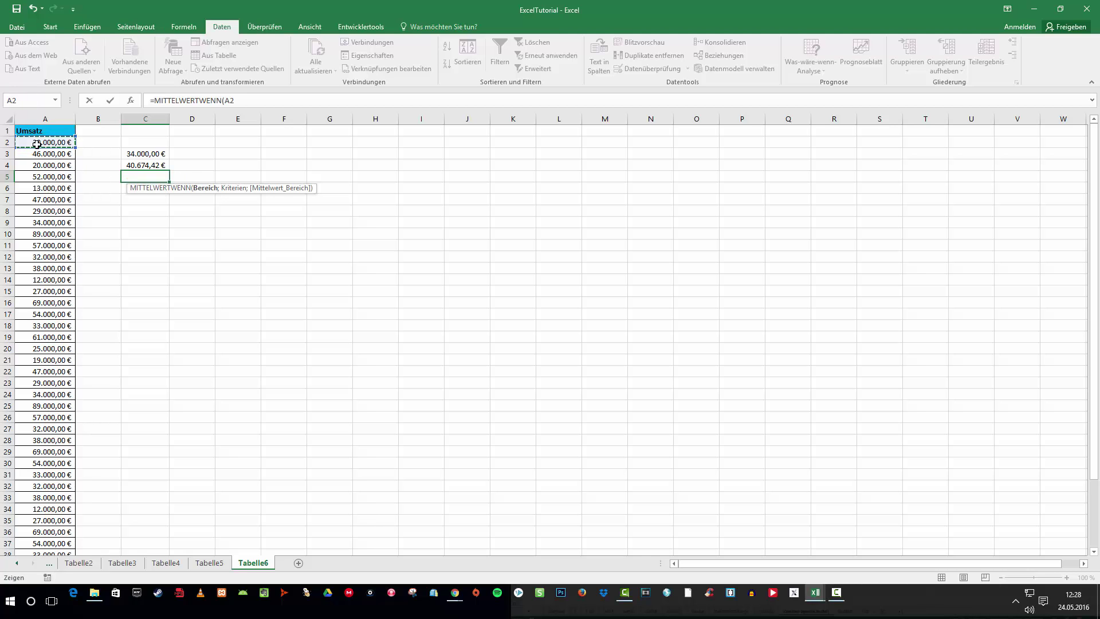
left_click_drag(37, 145, 46, 551)
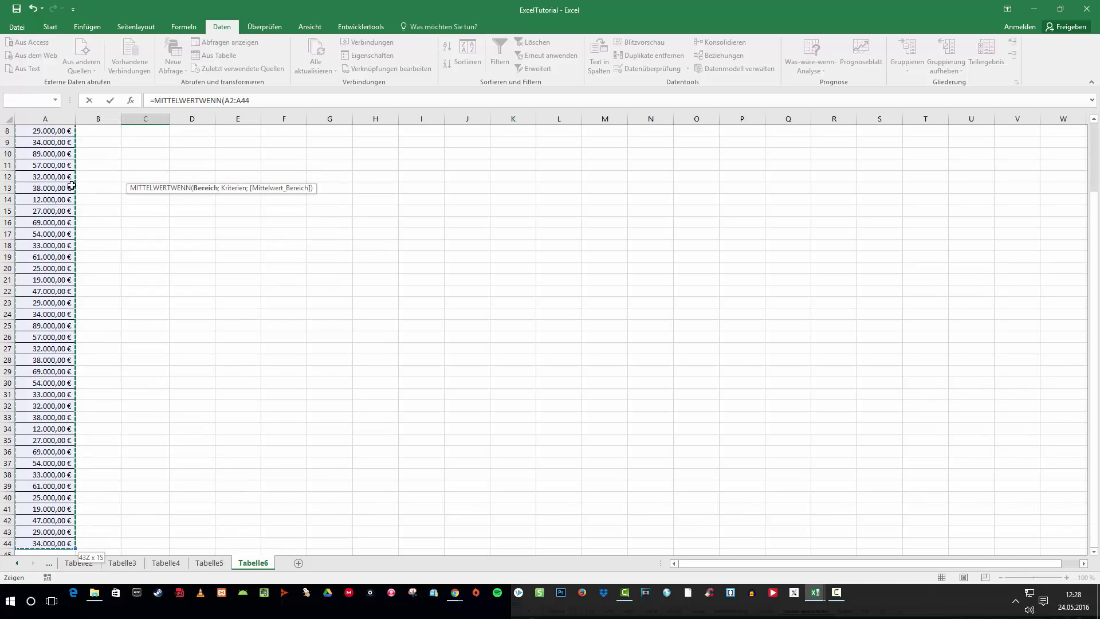
scroll(122, 216, "up", 3)
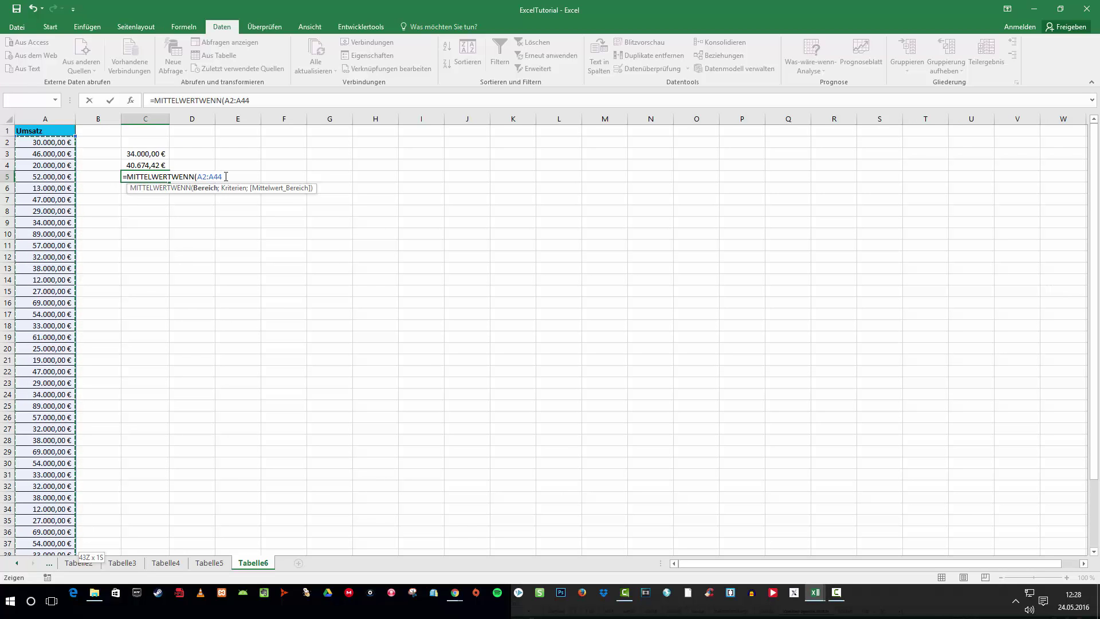
type(";\">=")
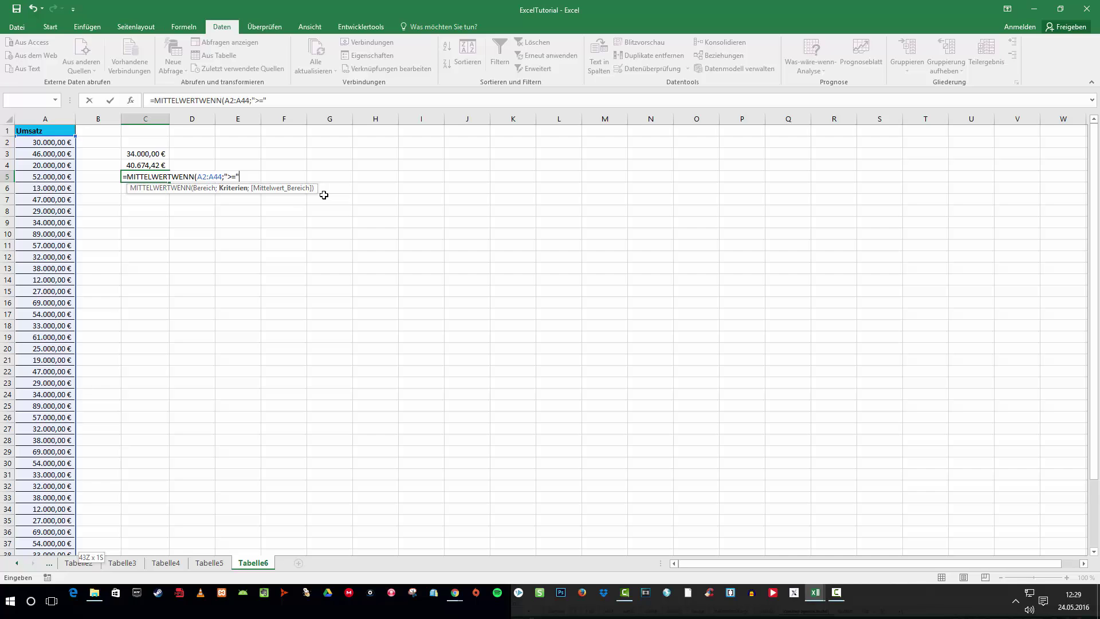
Finish the C5 criterion as ">="&C3 so it returns 53826,08696
type("&")
left_click(139, 155)
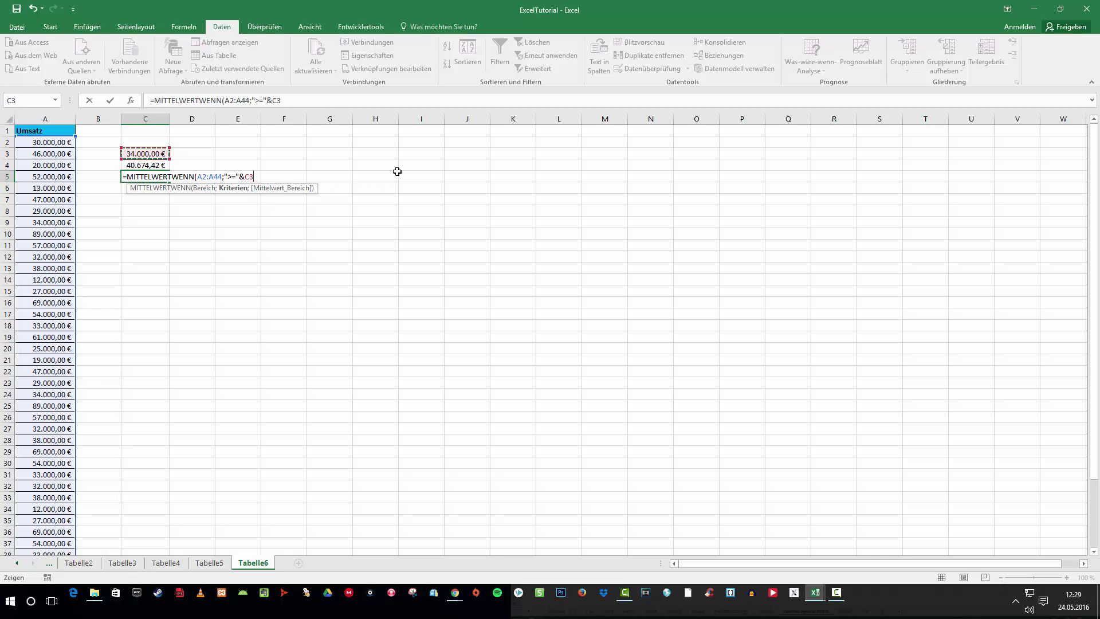
type(")")
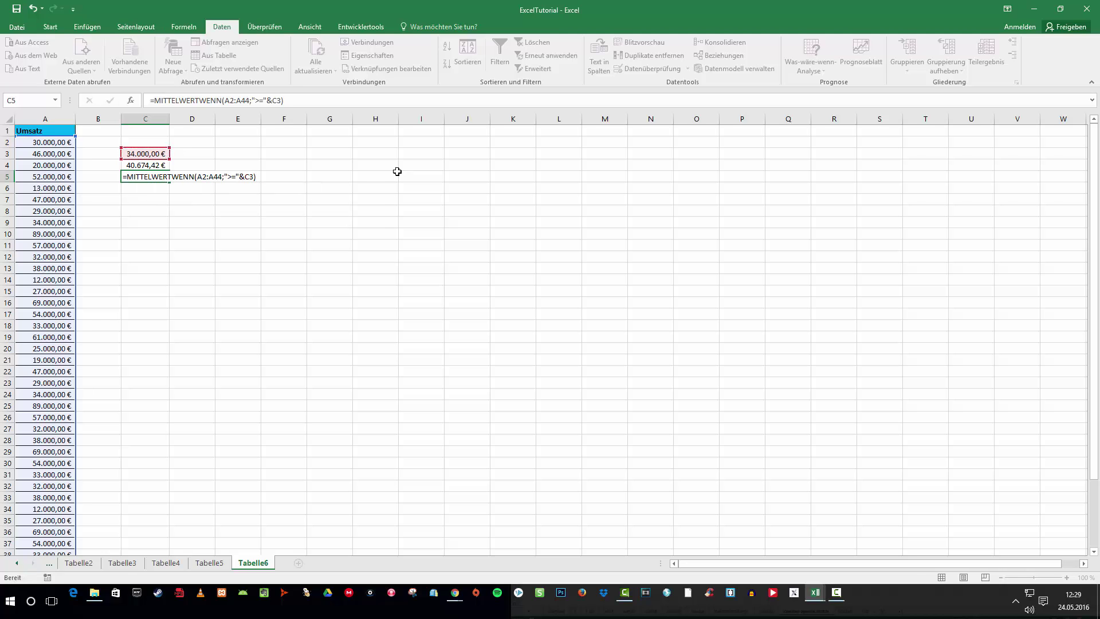
key("Return")
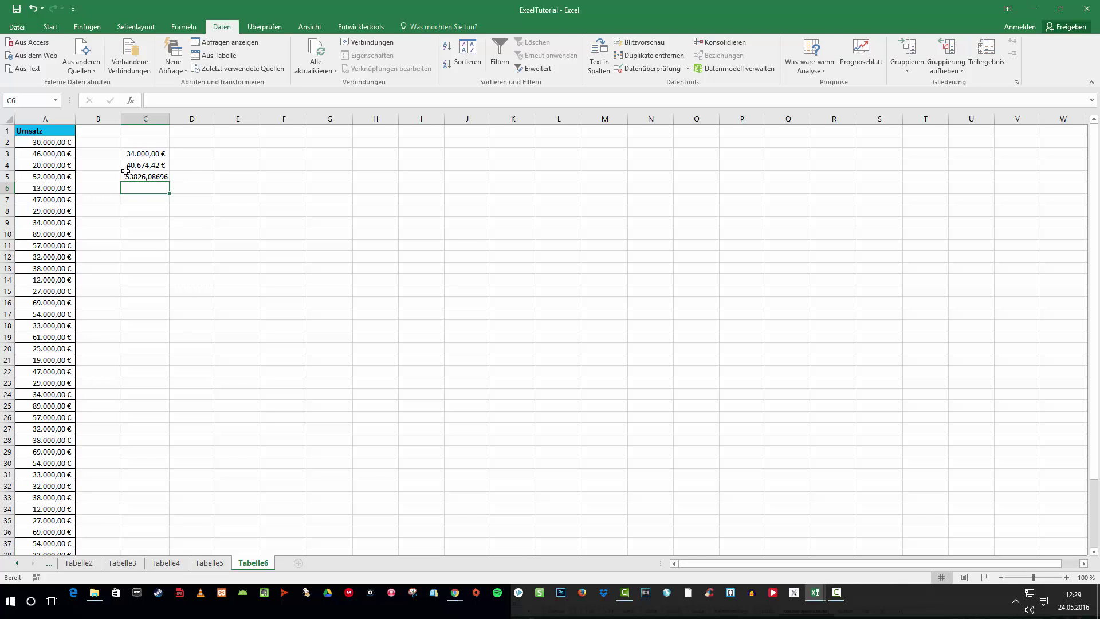
left_click(146, 177)
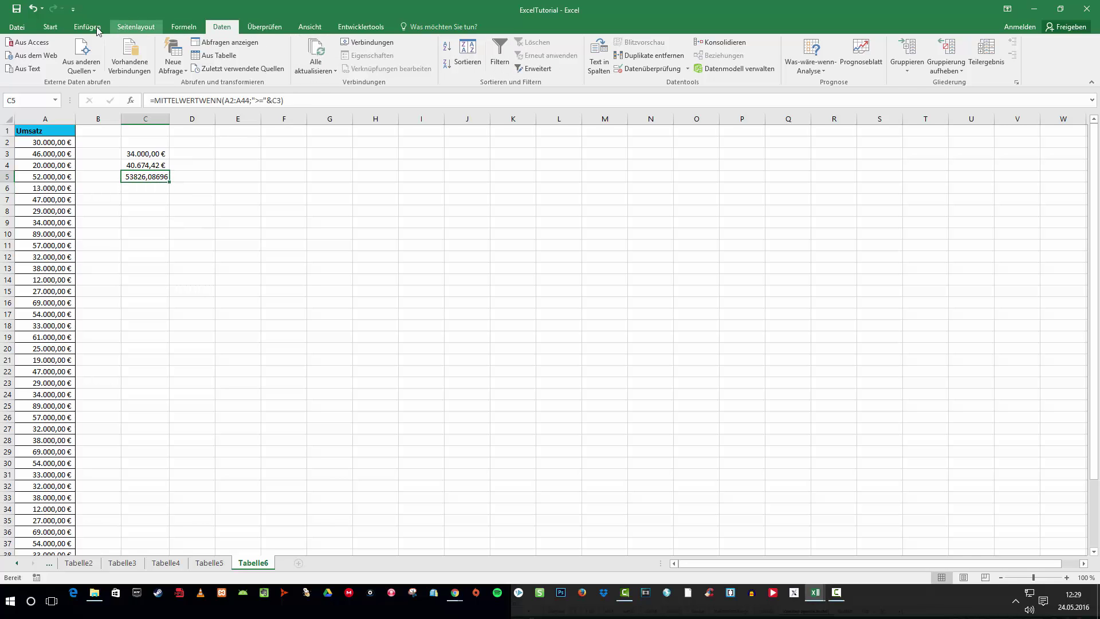
Format C5 as Buchhaltung currency so it reads 53.826,09 €, then select A1
left_click(51, 27)
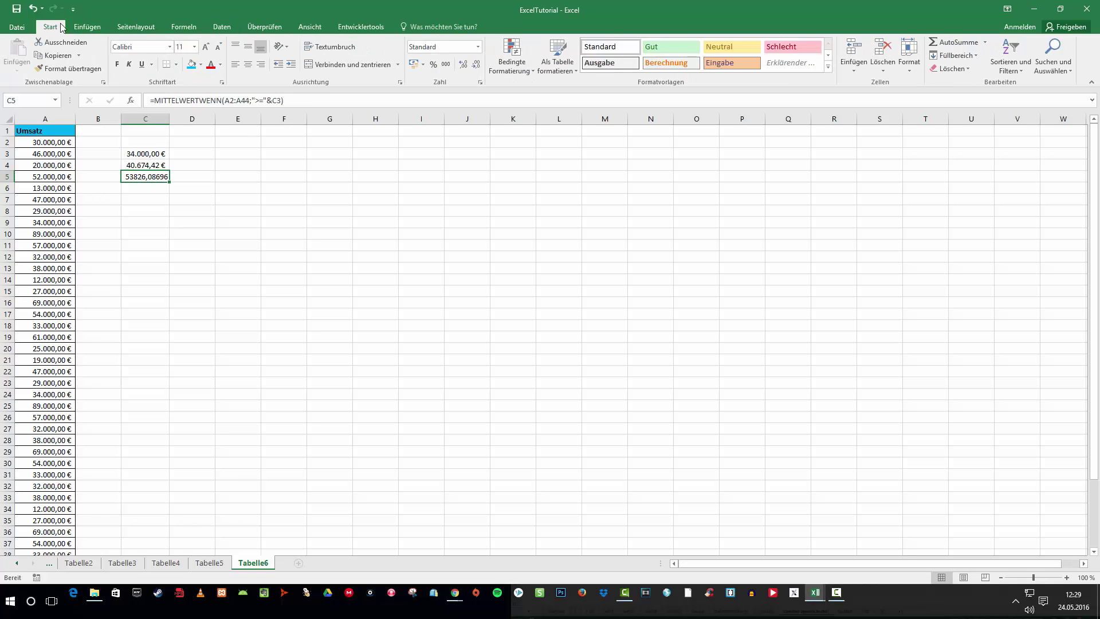
left_click(423, 65)
left_click(452, 78)
left_click(44, 132)
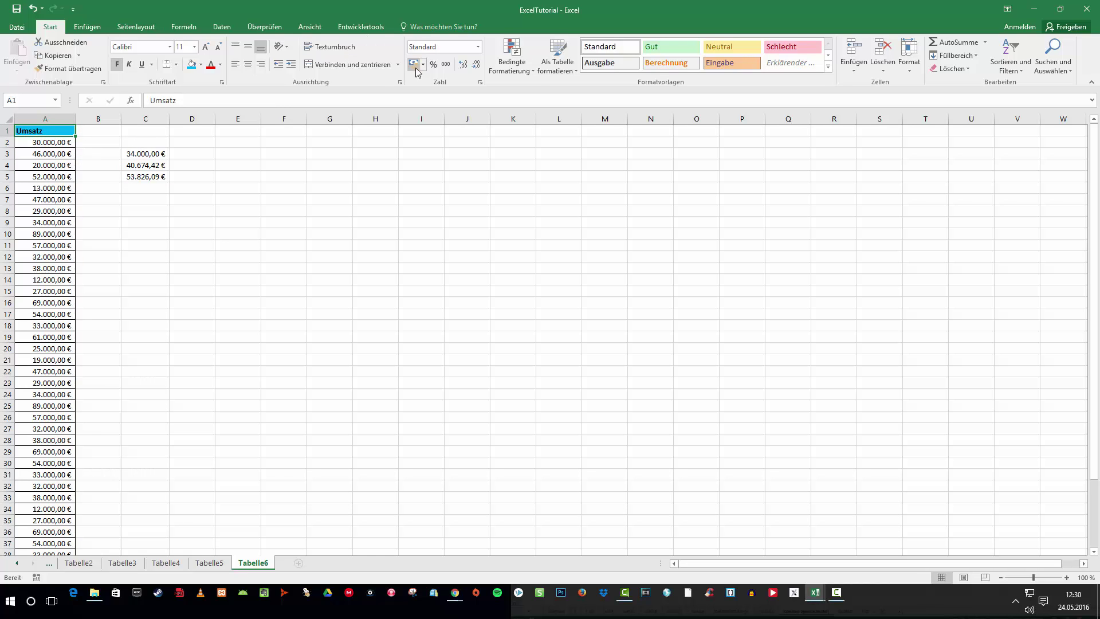
Enable Filtern on the Umsatz column and open its A1 filter dropdown
left_click(221, 29)
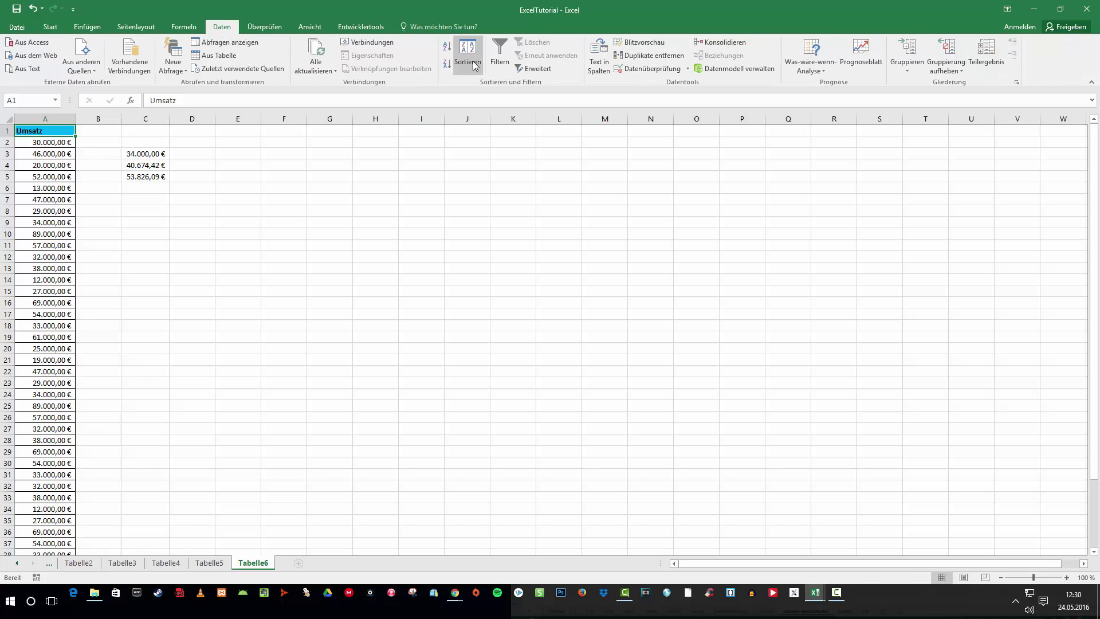
left_click(497, 60)
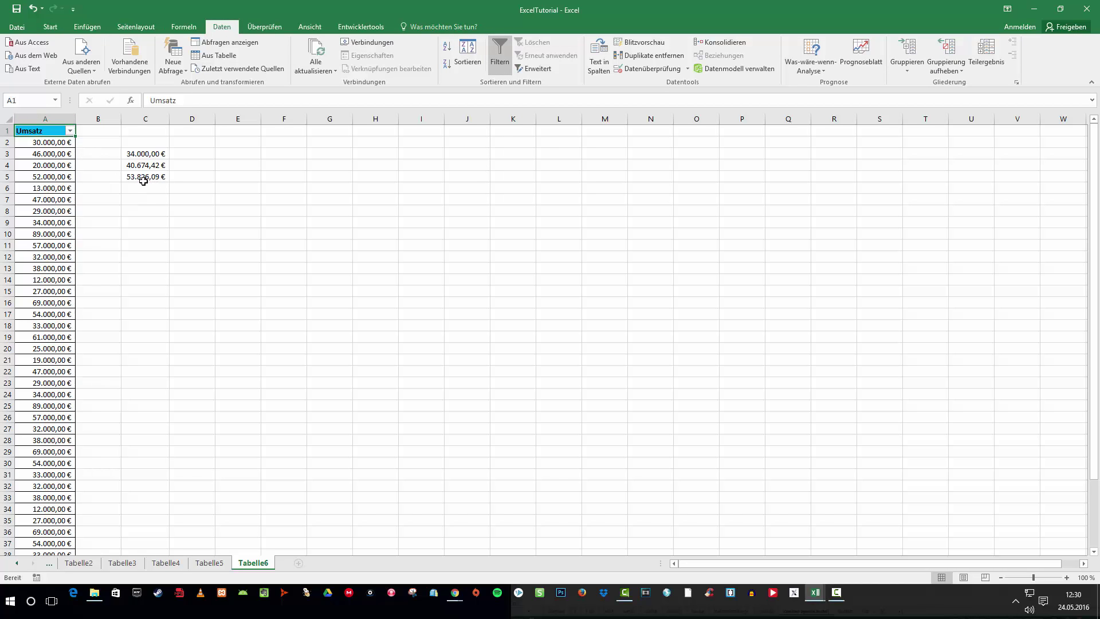
left_click(69, 130)
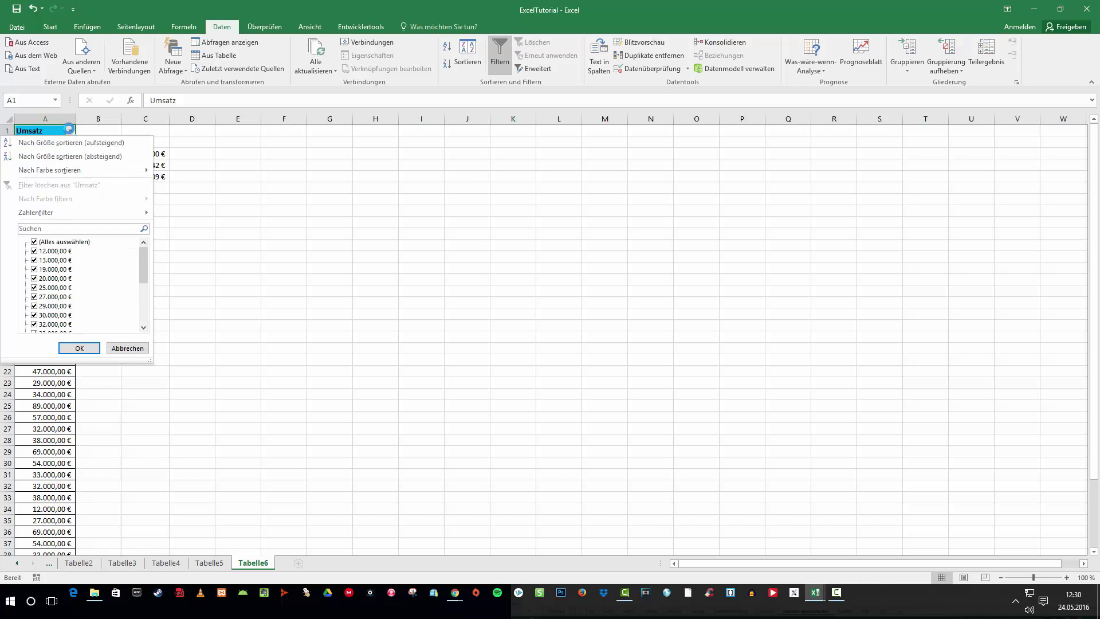
mouse_move(52, 212)
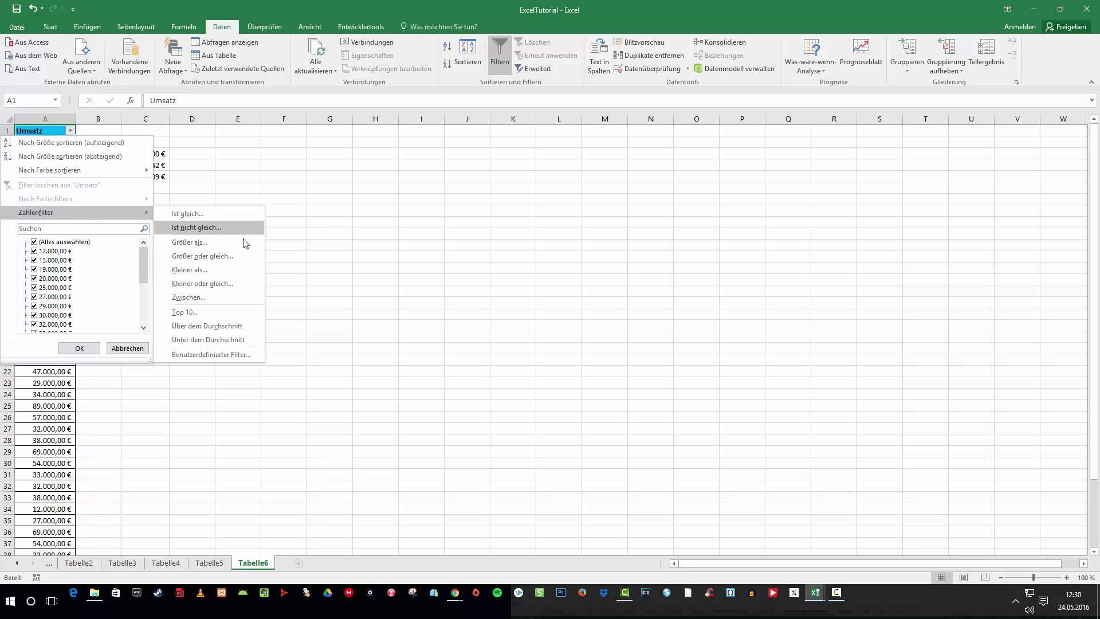
Apply a Größer oder gleich 34000 number filter to Umsatz, leaving 23 of 43 rows
left_click(211, 261)
type("34000")
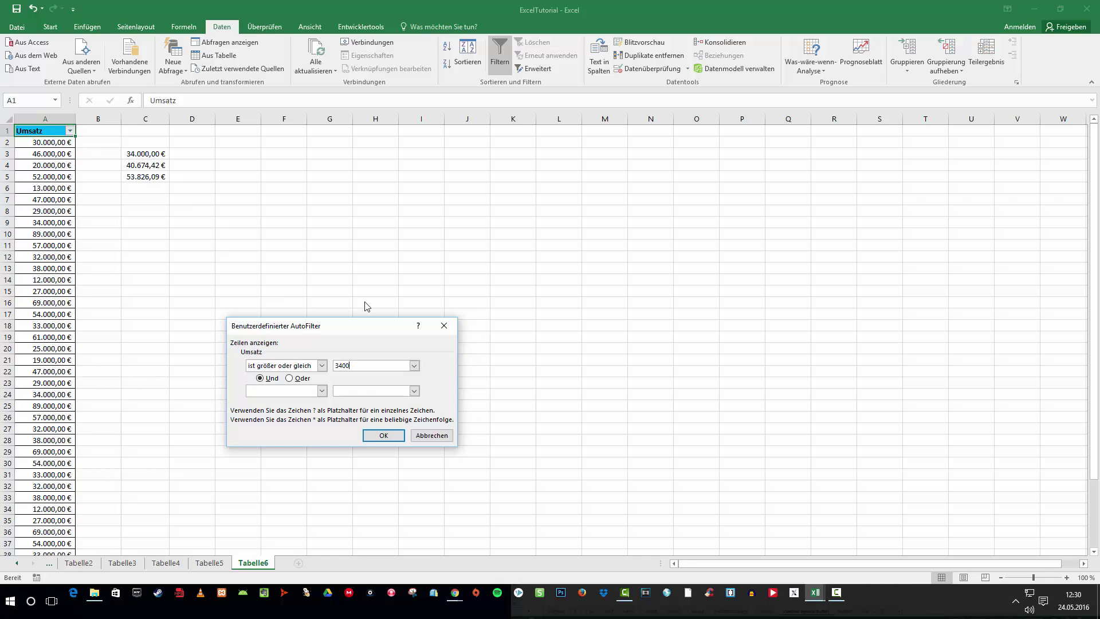
left_click(383, 436)
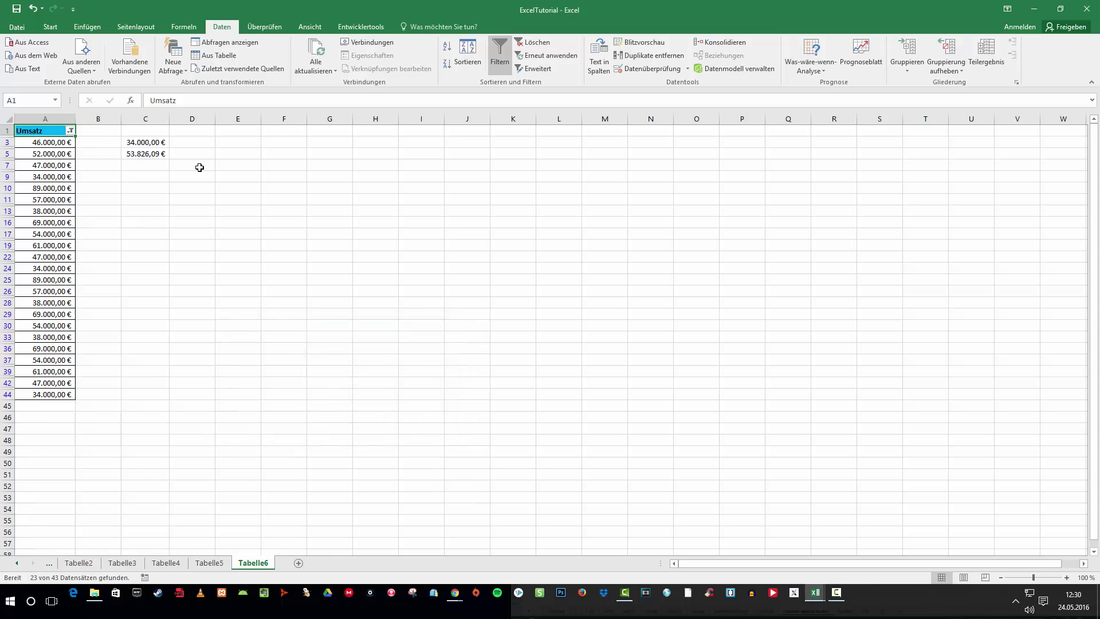
Select the filtered Umsatz values and compare their status-bar average with C5's 53.826,09 €
left_click(62, 143)
left_click_drag(61, 143, 69, 394)
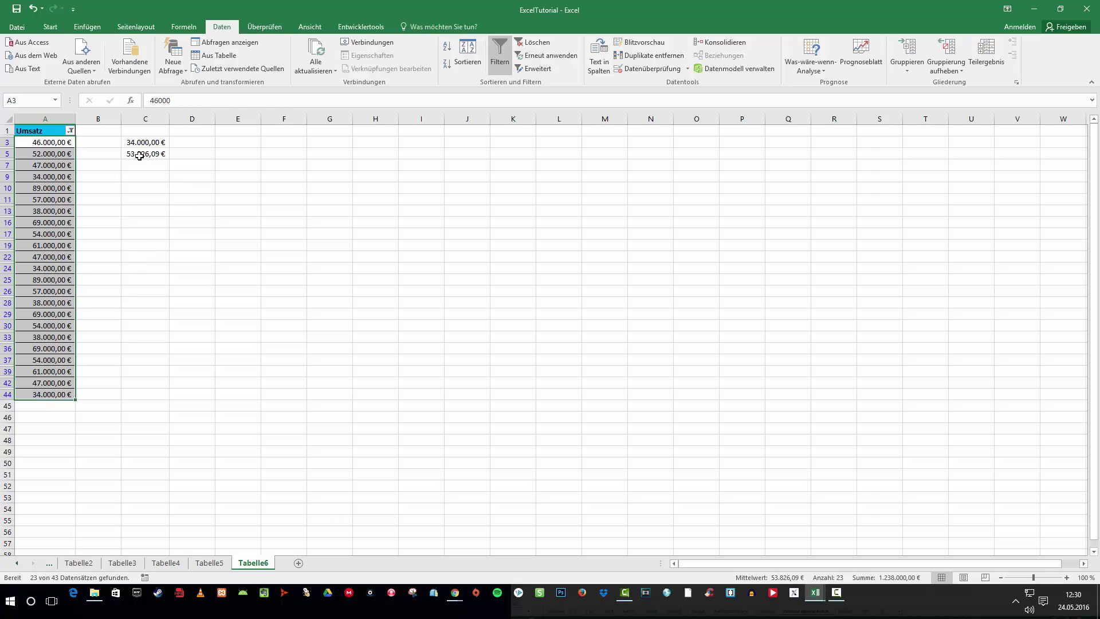
left_click(139, 155)
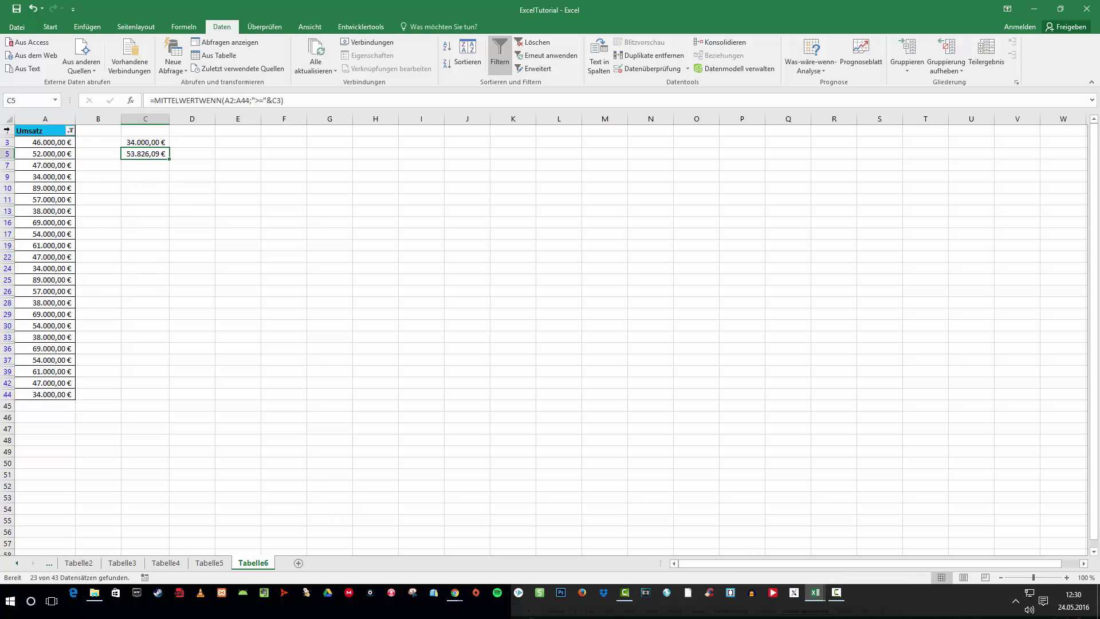
Clear the Umsatz filter so all 43 rows show again, and select C6
left_click(70, 132)
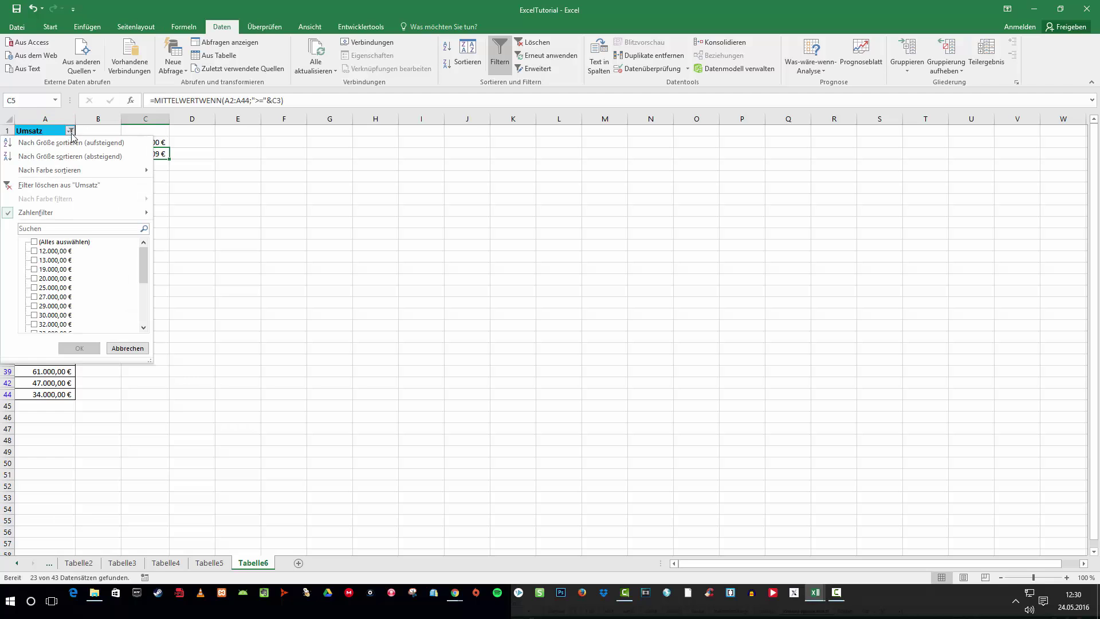
left_click(51, 184)
left_click(146, 188)
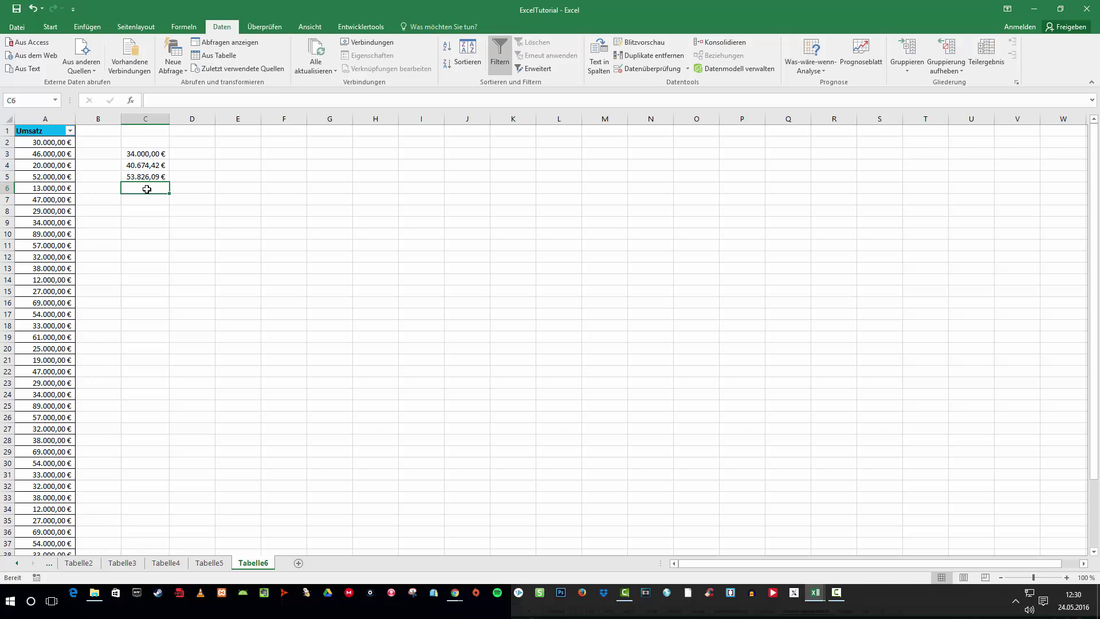
Start =MITTELWERTWENNS( in C6 with A2:A44 as the average range
type("=mi")
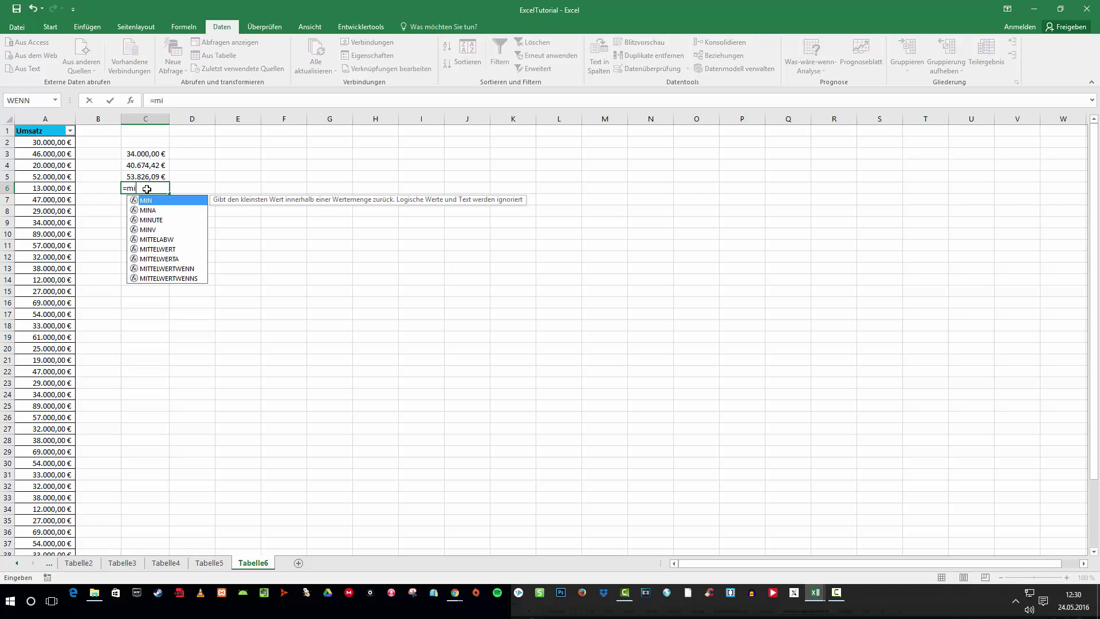
type("ttel")
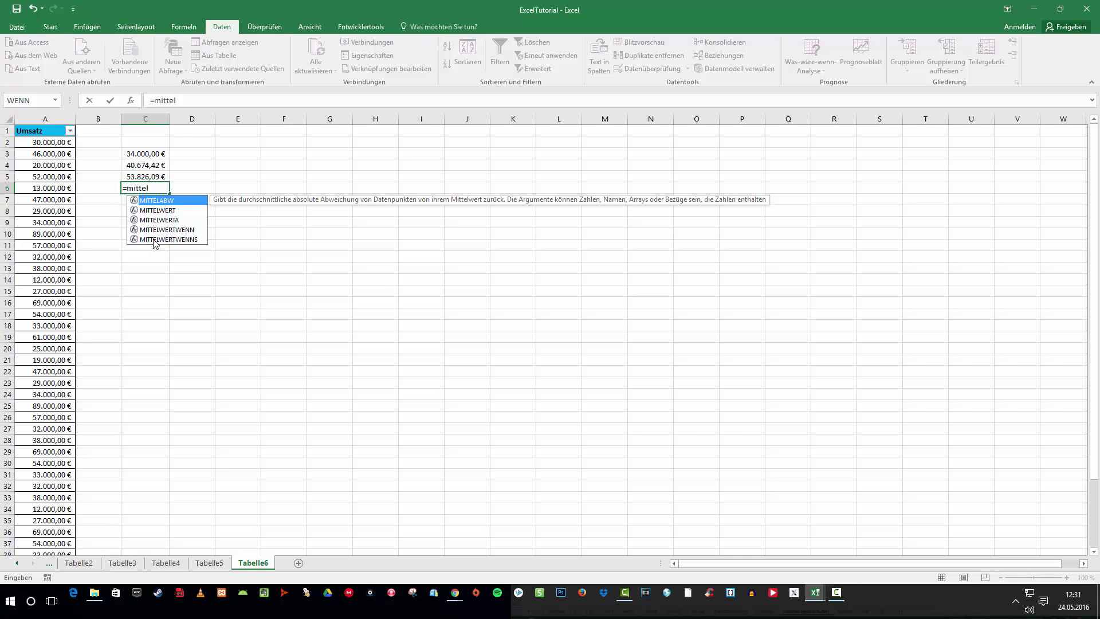
key("Down")
key("Down")
key("Down")
key("Down")
key("Tab")
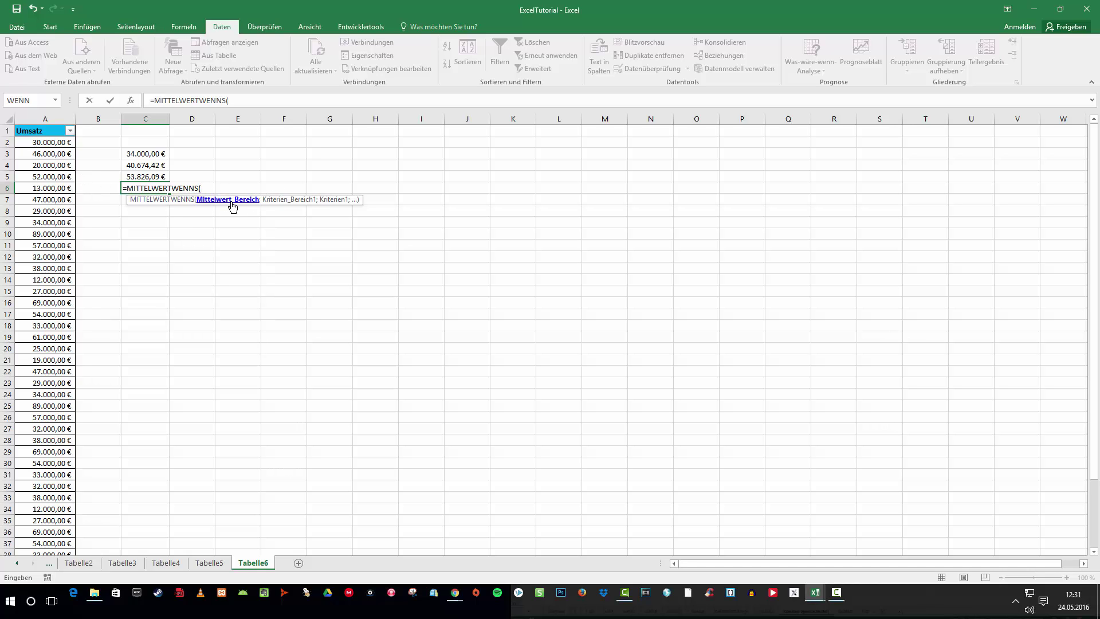
left_click(38, 143)
key("ctrl+shift+Down")
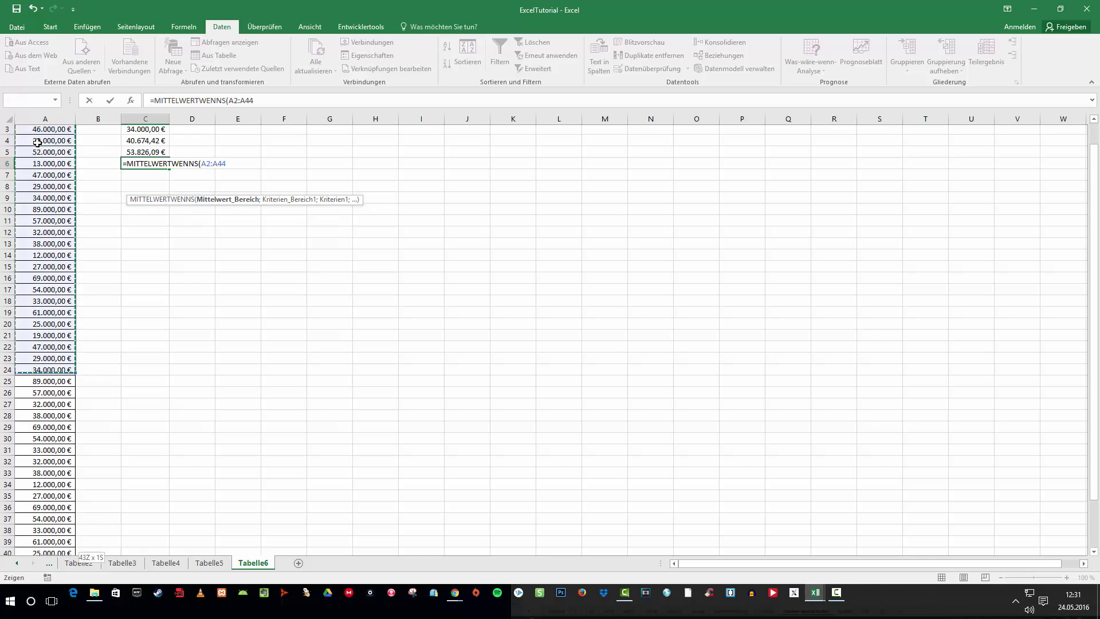
type(";")
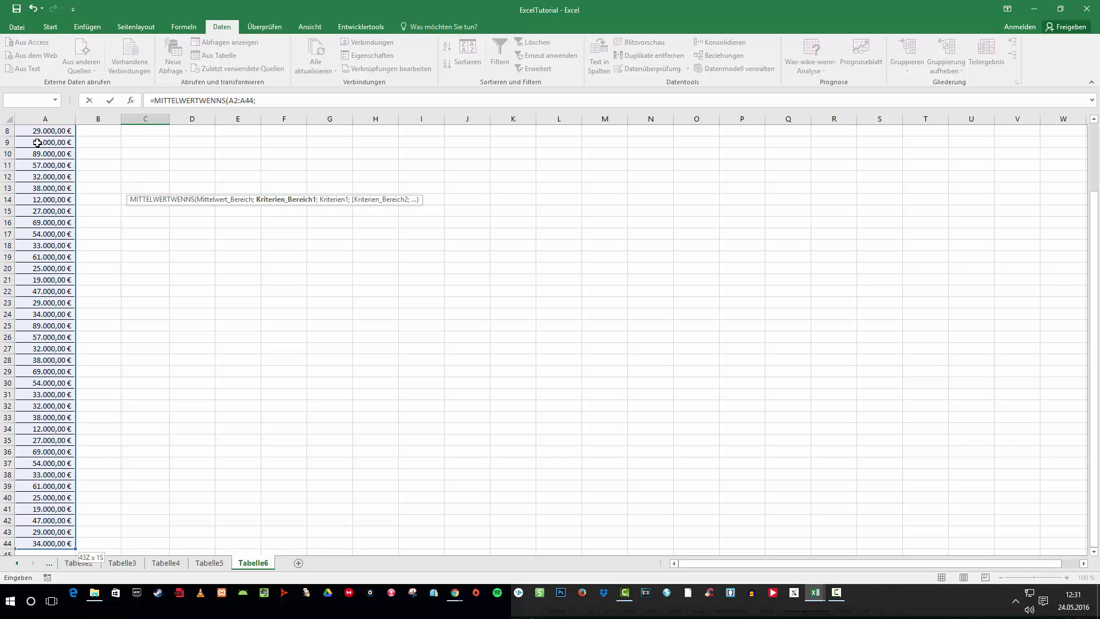
Add A2:A44 as the first criteria range and begin the ">="& condition
scroll(135, 179, "up", 2)
scroll(136, 183, "up", 1)
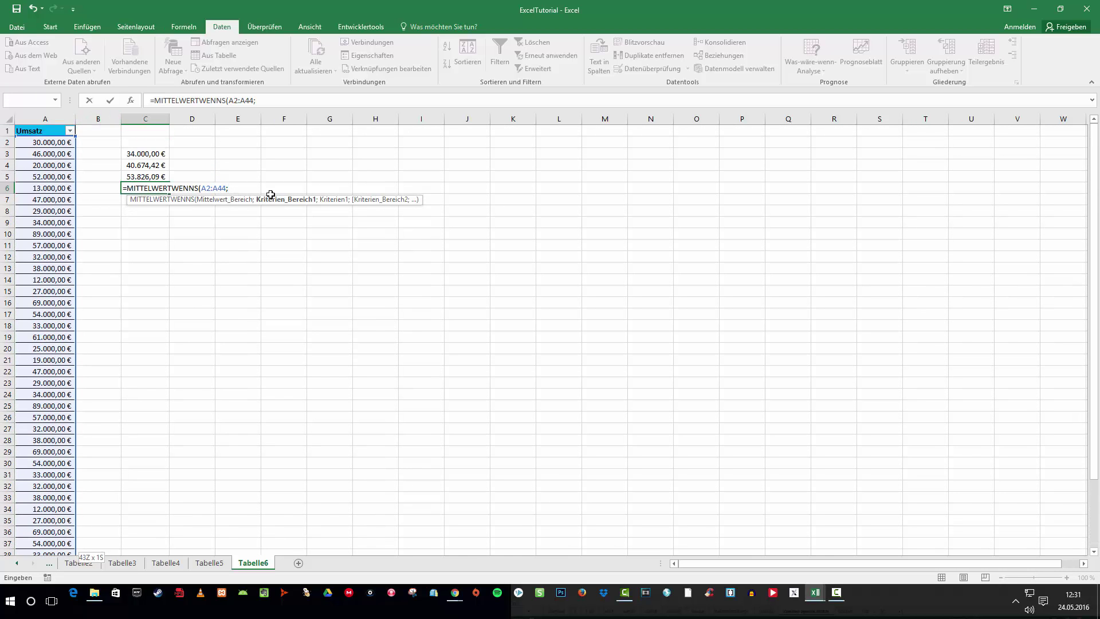
left_click(43, 141)
key("ctrl+shift+Down")
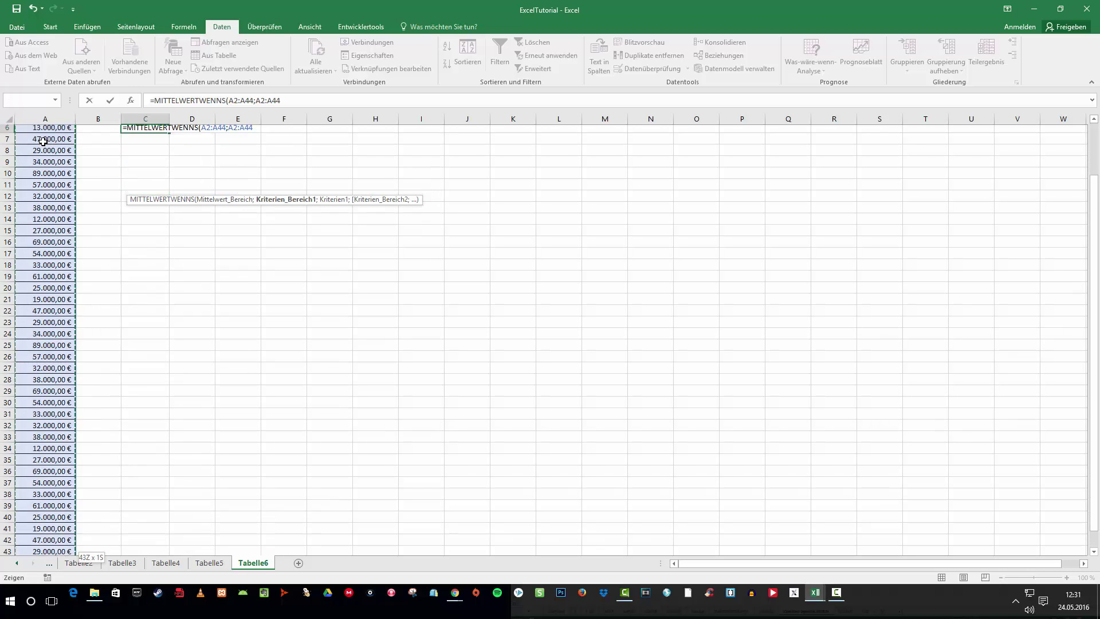
scroll(51, 239, "up", 3)
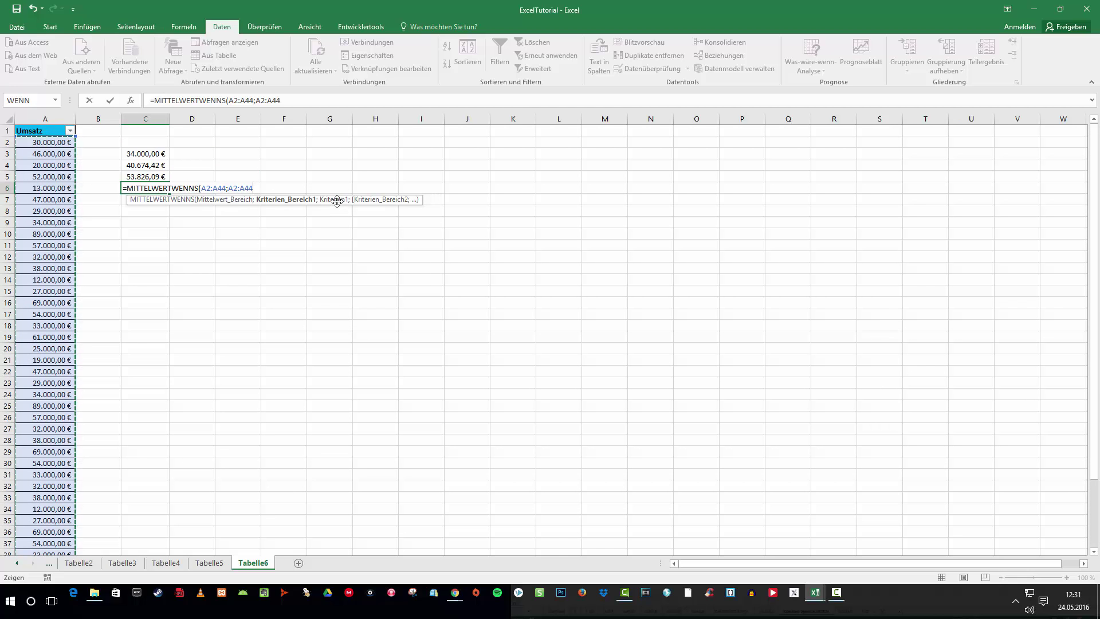
type(";")
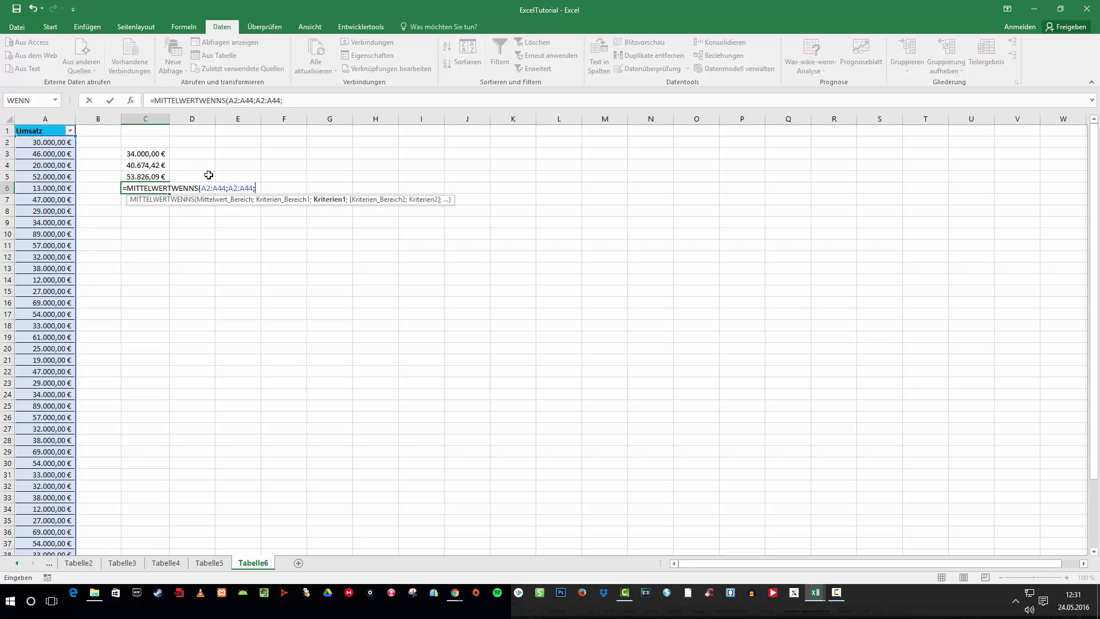
type("\">=\"")
type("&")
Complete C6 with bounds ">="&C3 and "<="&C4 on A2:A44, returning 36000
left_click(150, 155)
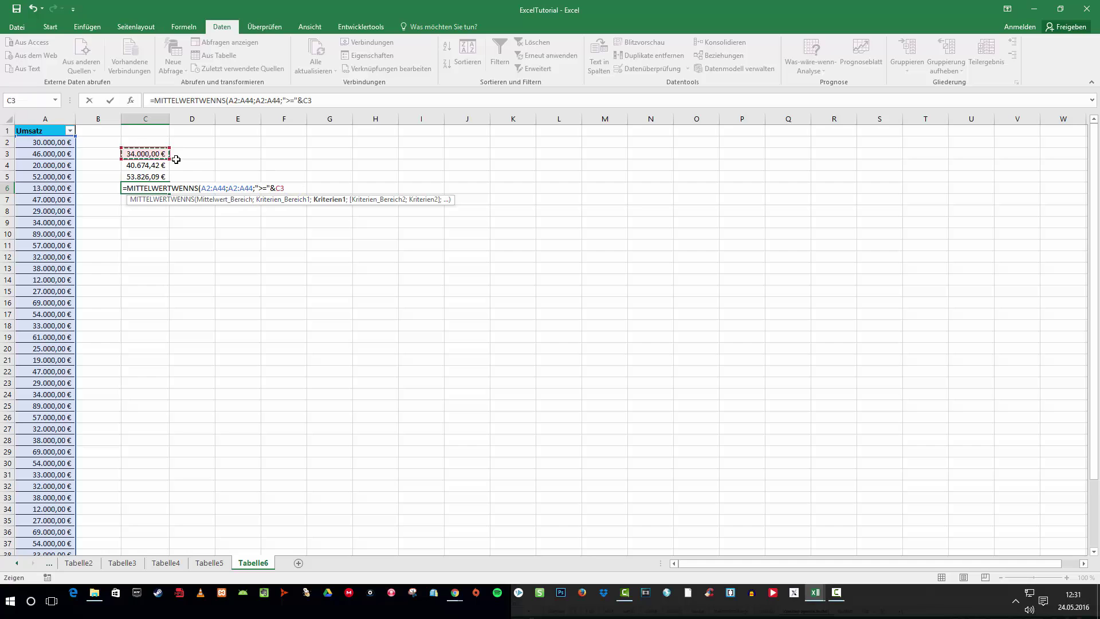
type(";")
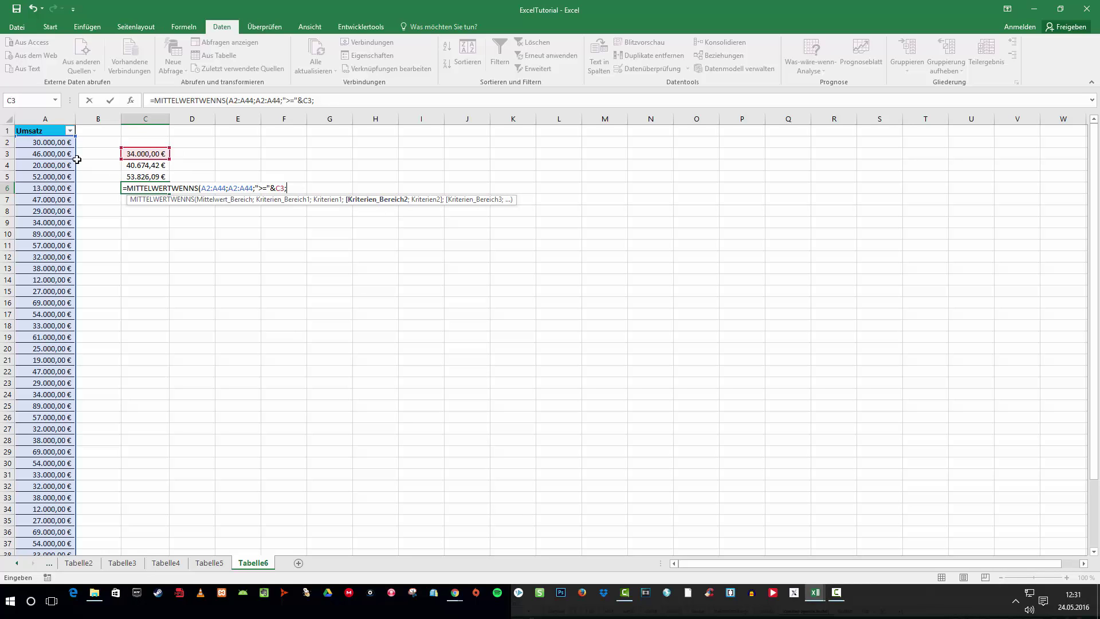
left_click(44, 142)
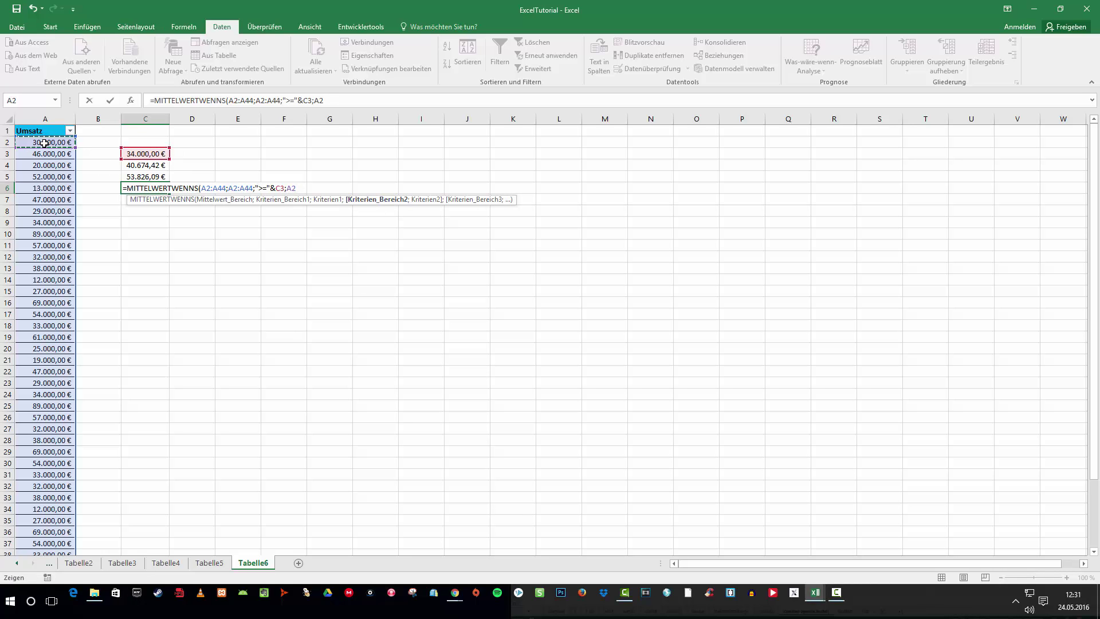
key("ctrl+shift+Down")
scroll(103, 200, "up", 3)
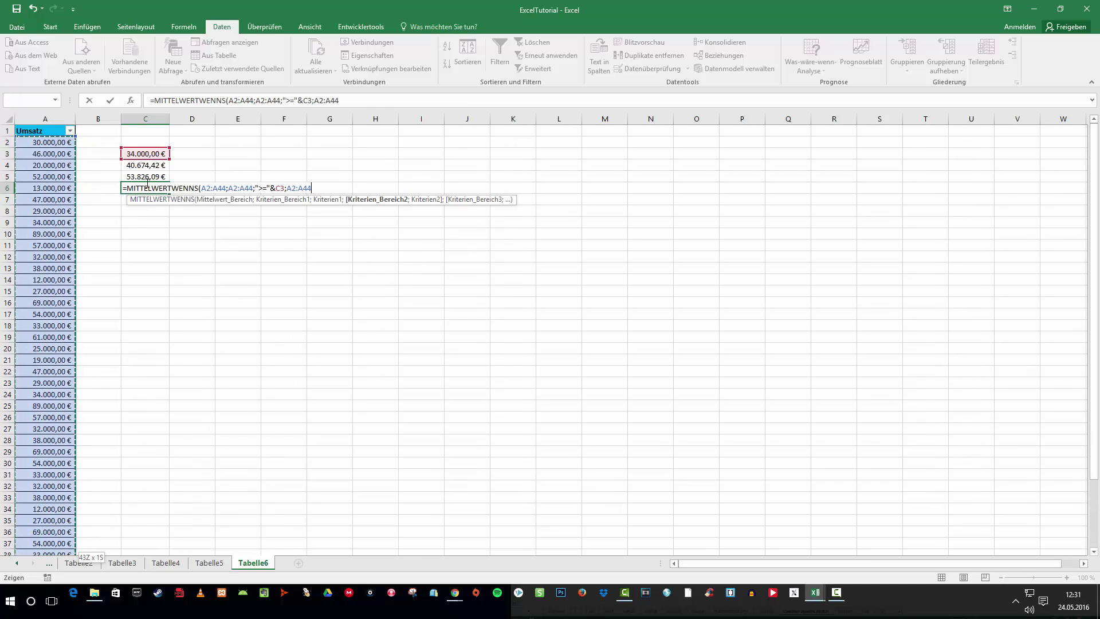
type(";\"<=\"&")
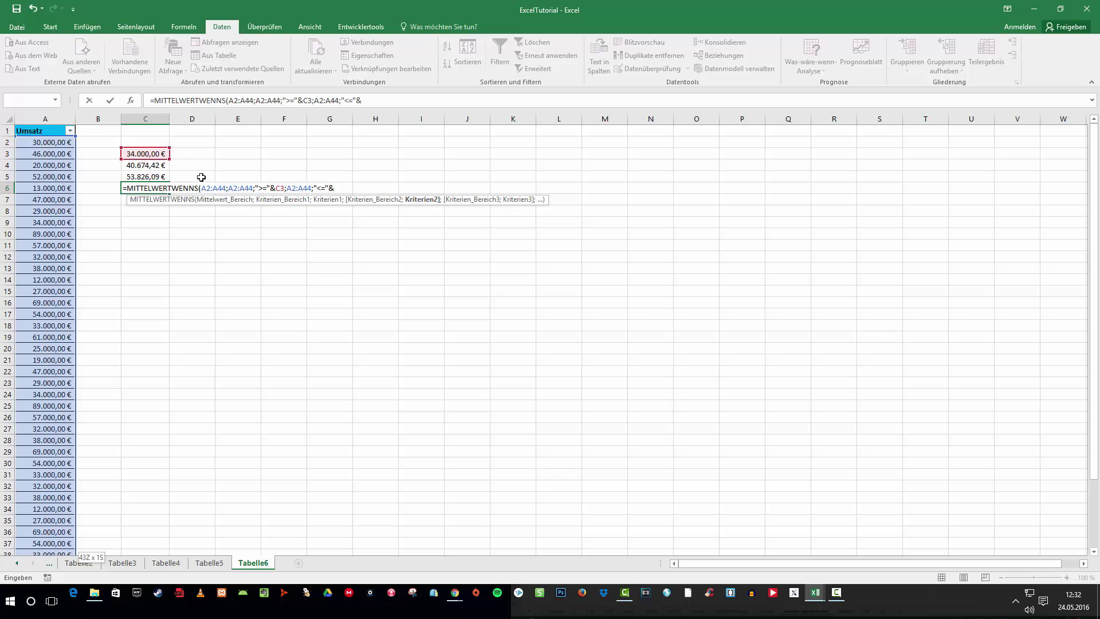
left_click(154, 165)
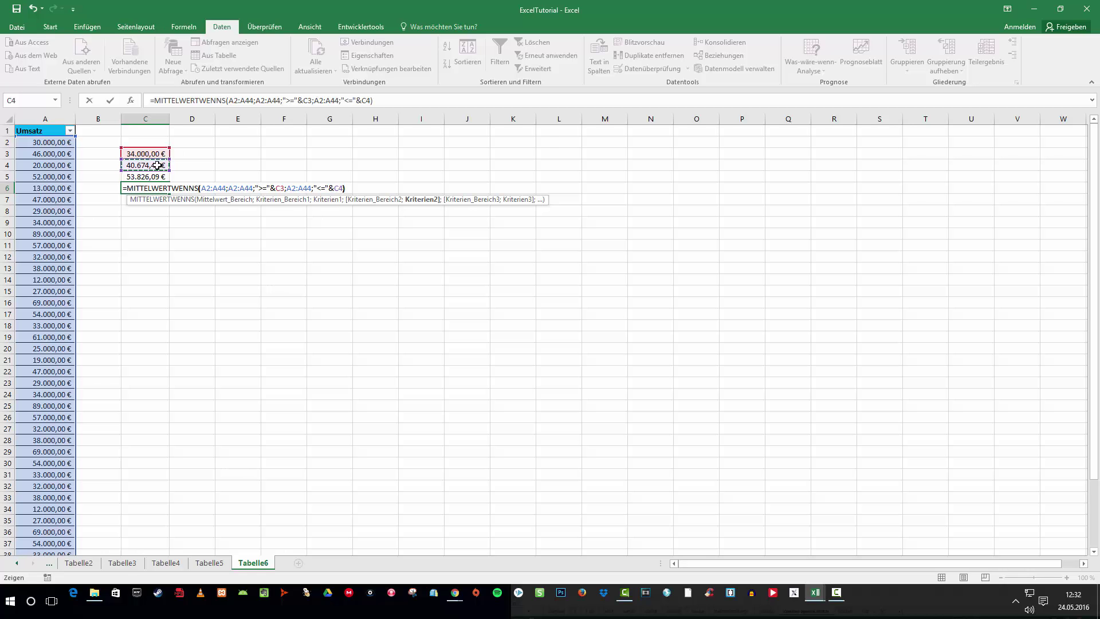
type(")")
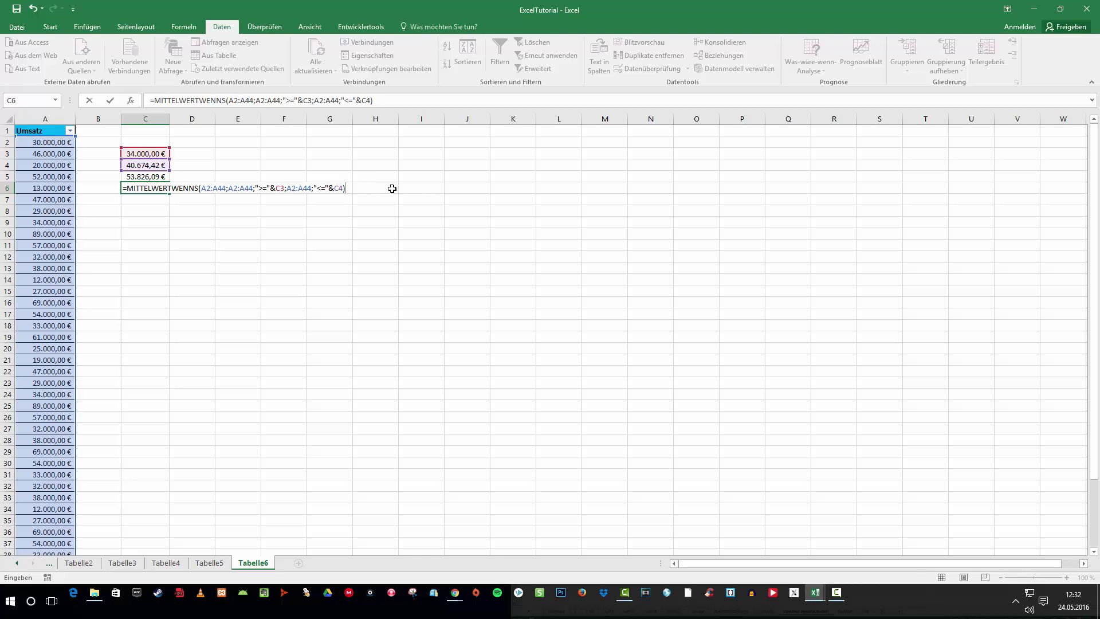
key("Return")
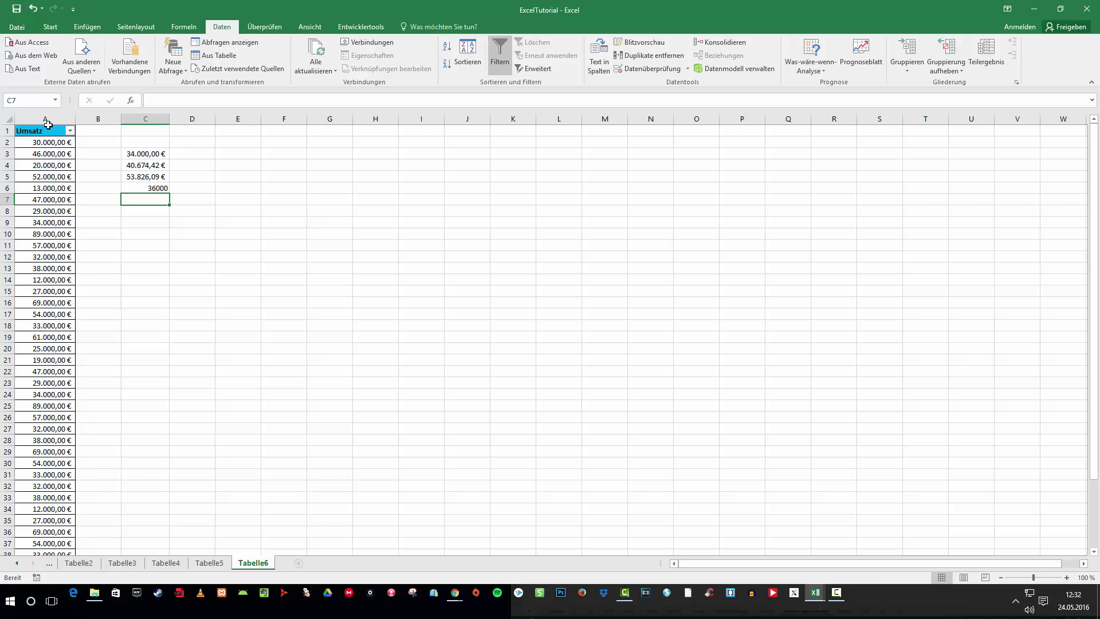
Format C6 as euro accounting (36.000,00 €) and open the Umsatz number filters
left_click(152, 187)
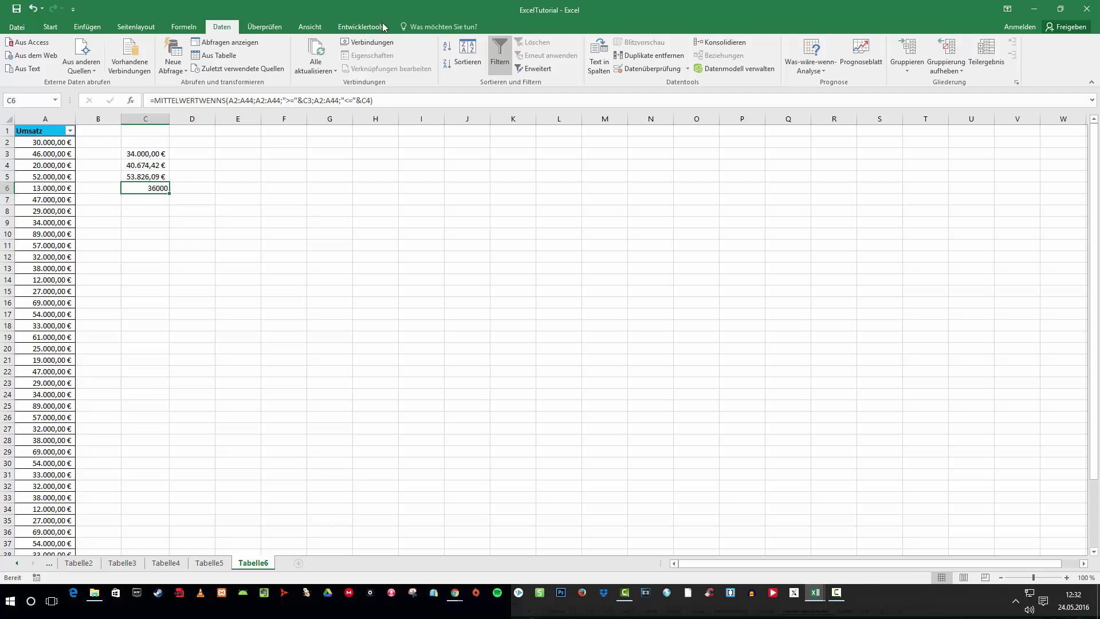
left_click(50, 29)
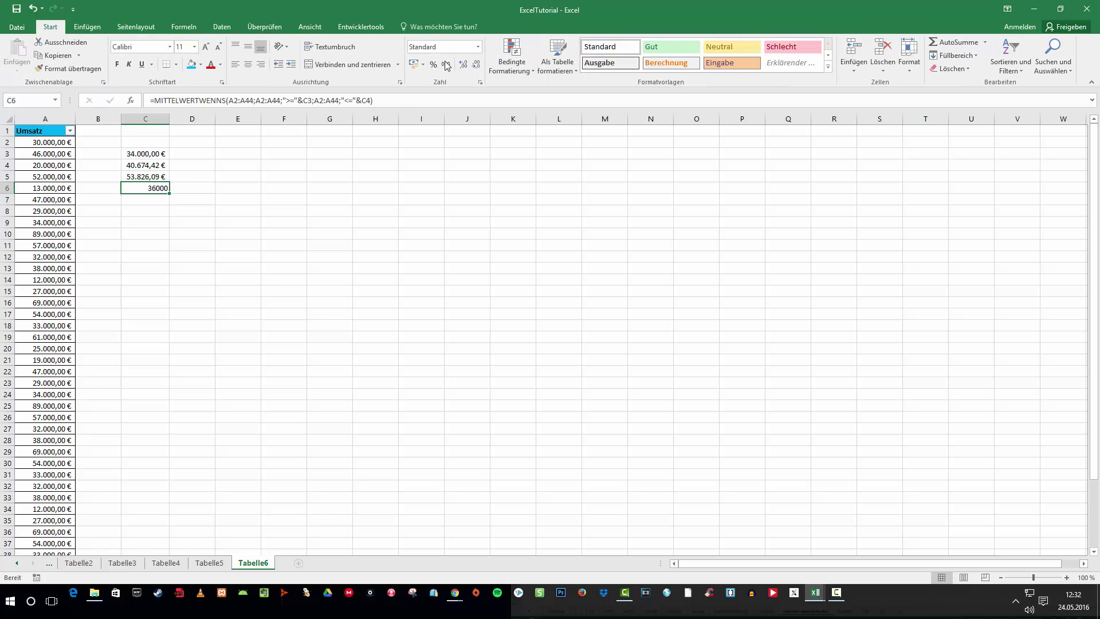
left_click(423, 65)
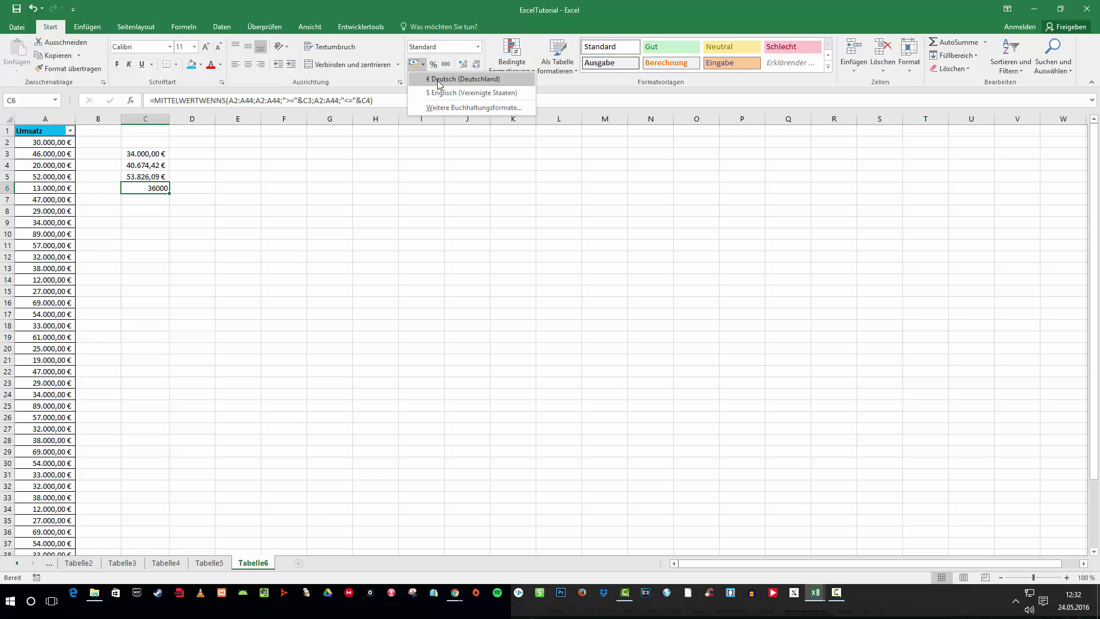
left_click(441, 80)
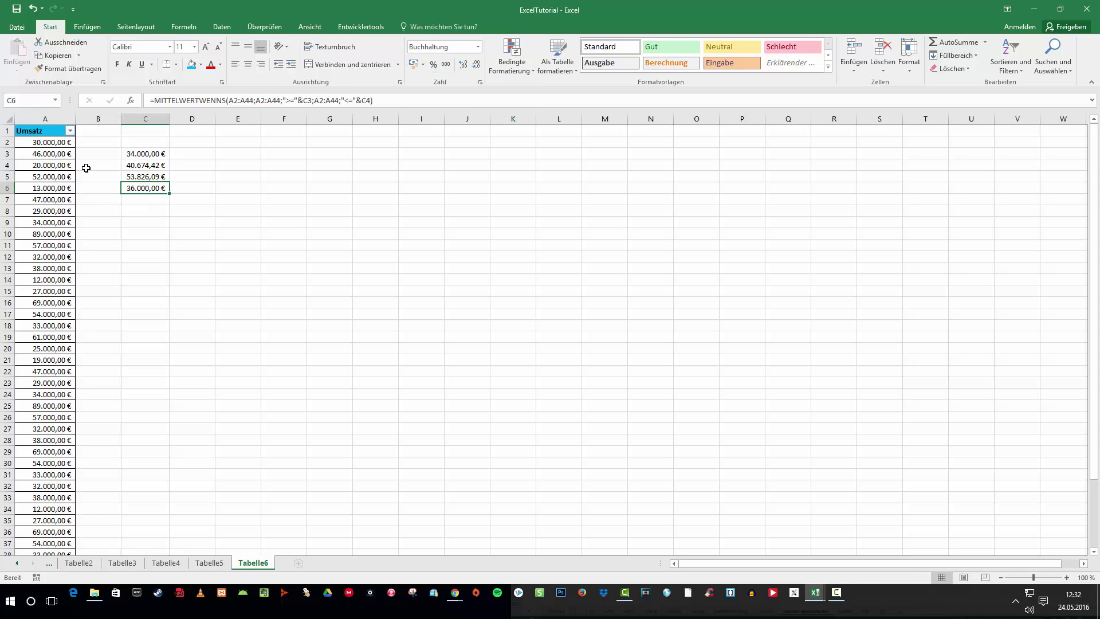
left_click(70, 131)
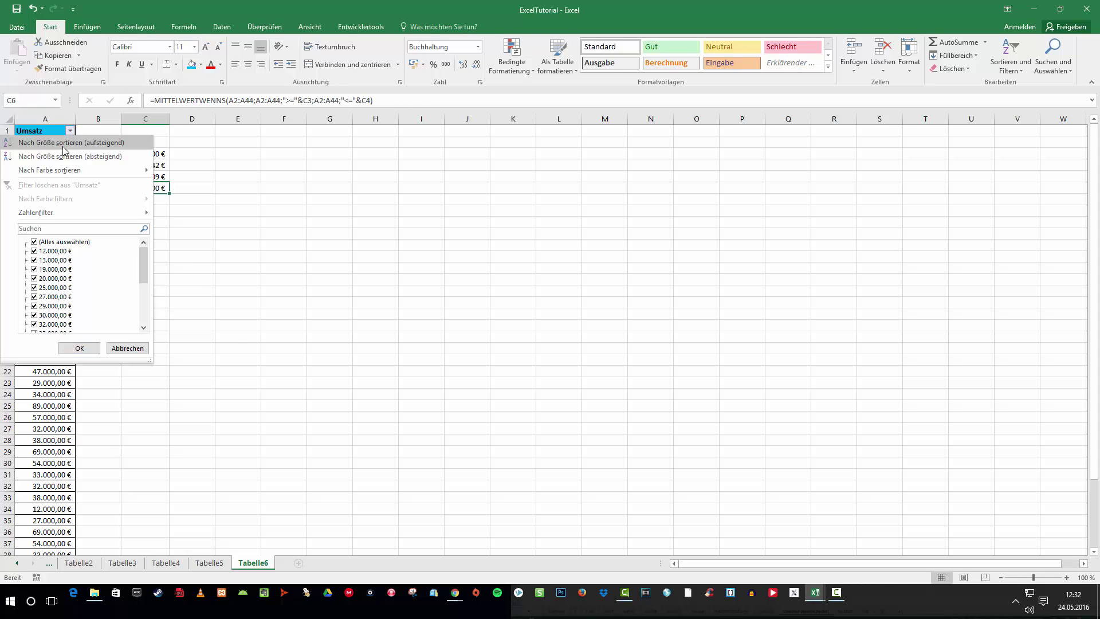
mouse_move(78, 212)
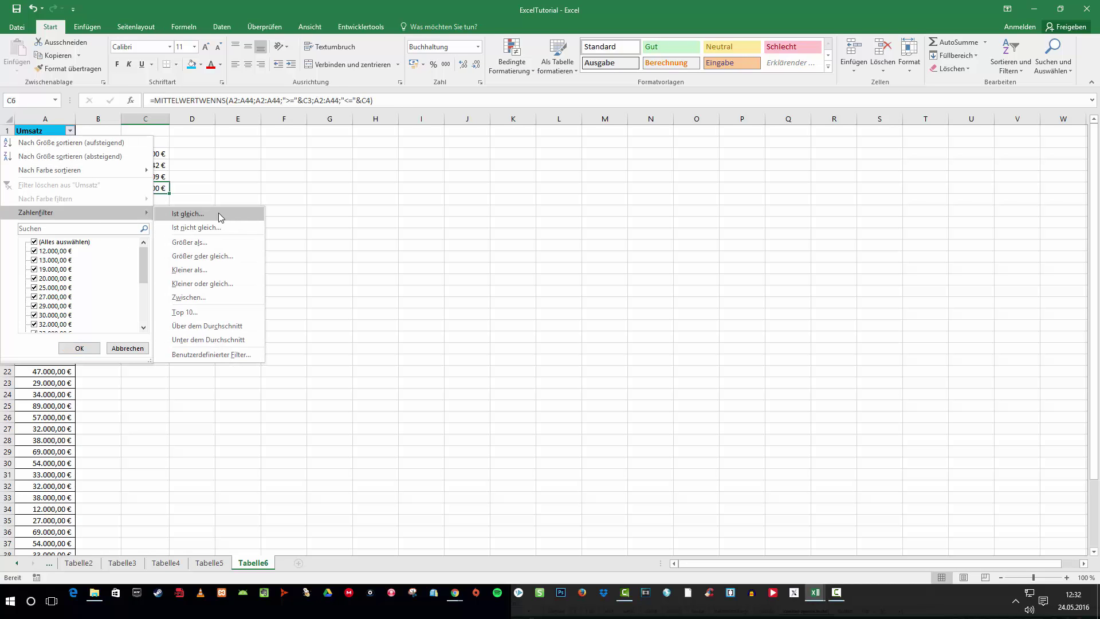
Filter Umsatz to values between 34000 and 40674,42, then select the six remaining sales to confirm their 36.000,00 € average
left_click(195, 298)
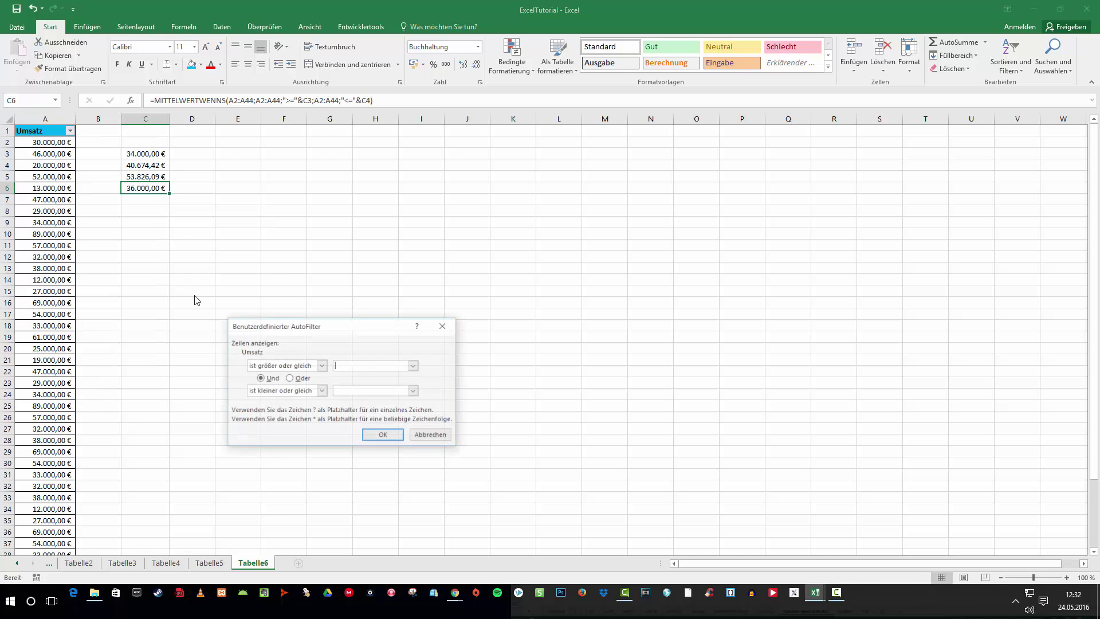
left_click(346, 370)
type("40674,42")
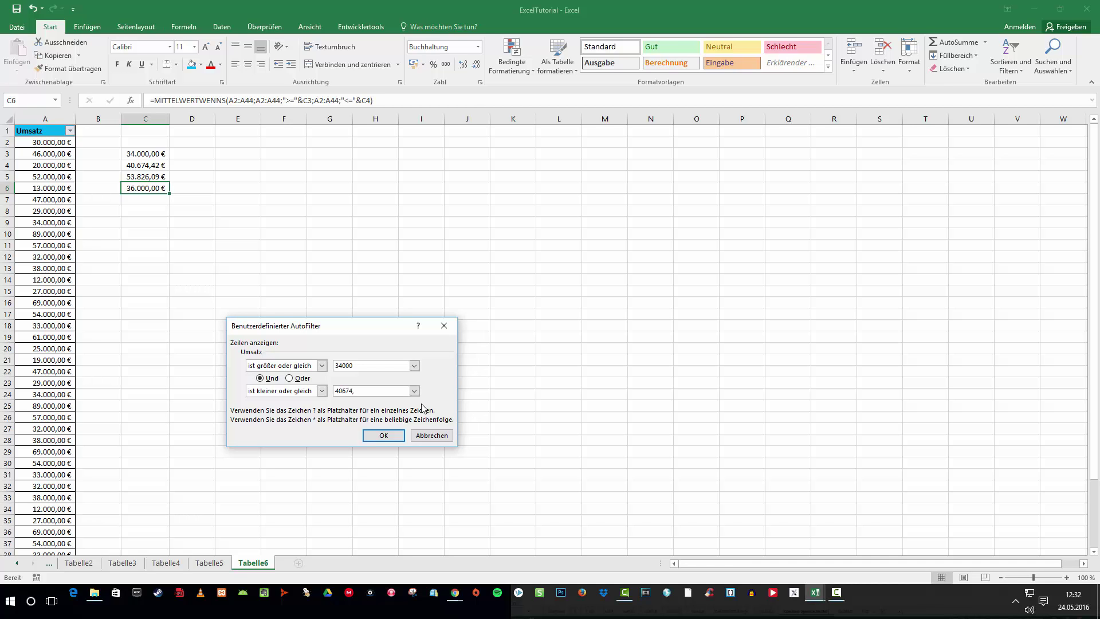
left_click(398, 437)
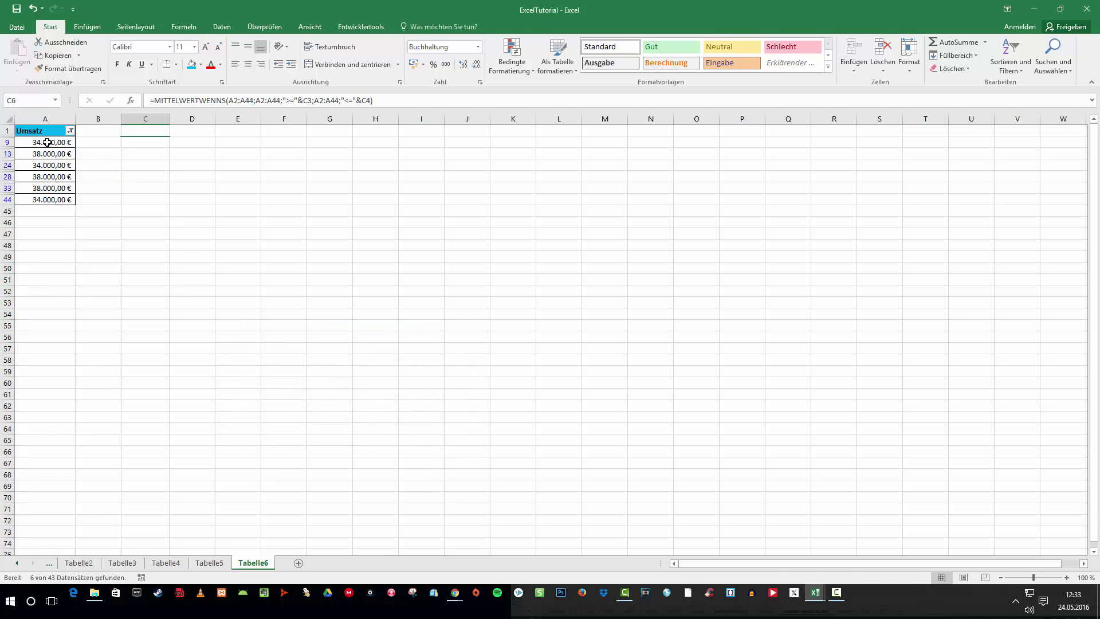
left_click_drag(45, 142, 50, 199)
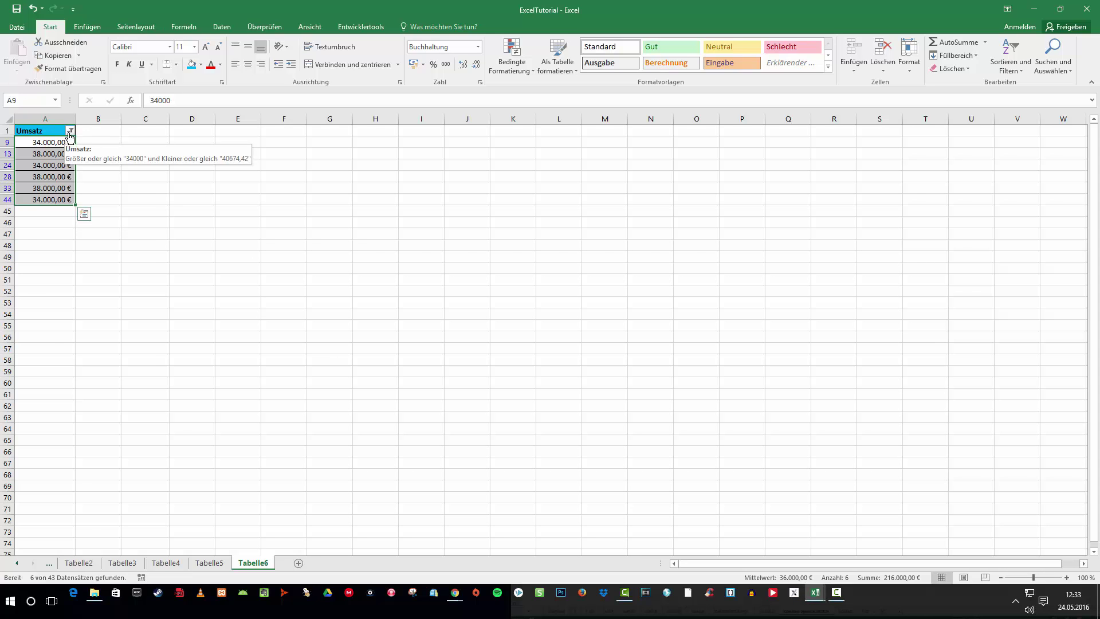
Clear the Umsatz filter to show all 43 sales rows, then review C6 and select D4
left_click(69, 132)
left_click(51, 187)
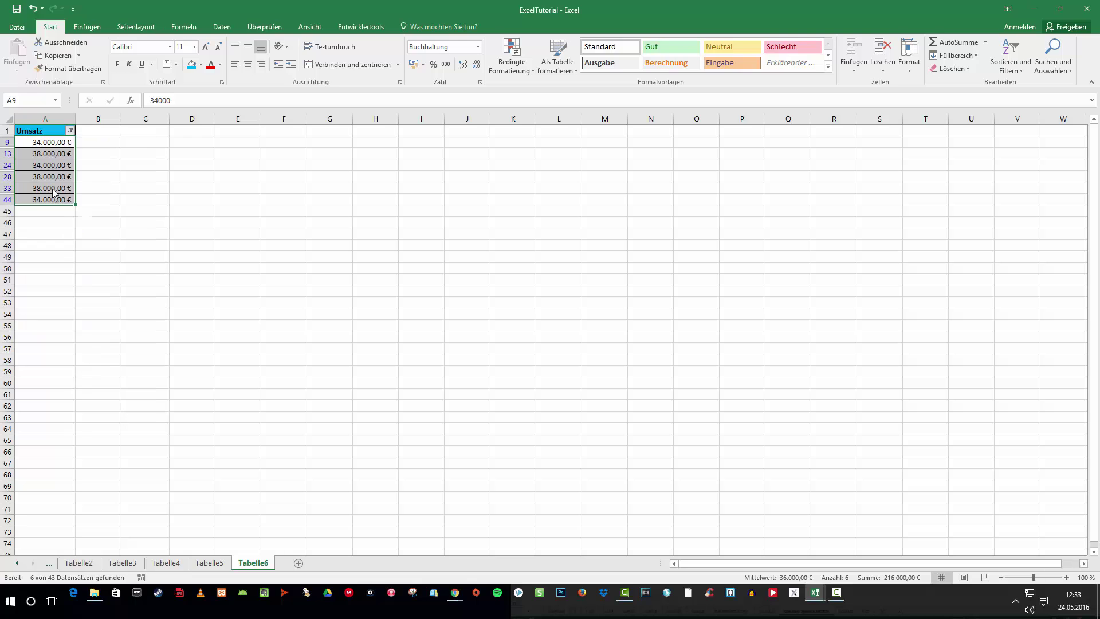
left_click(145, 191)
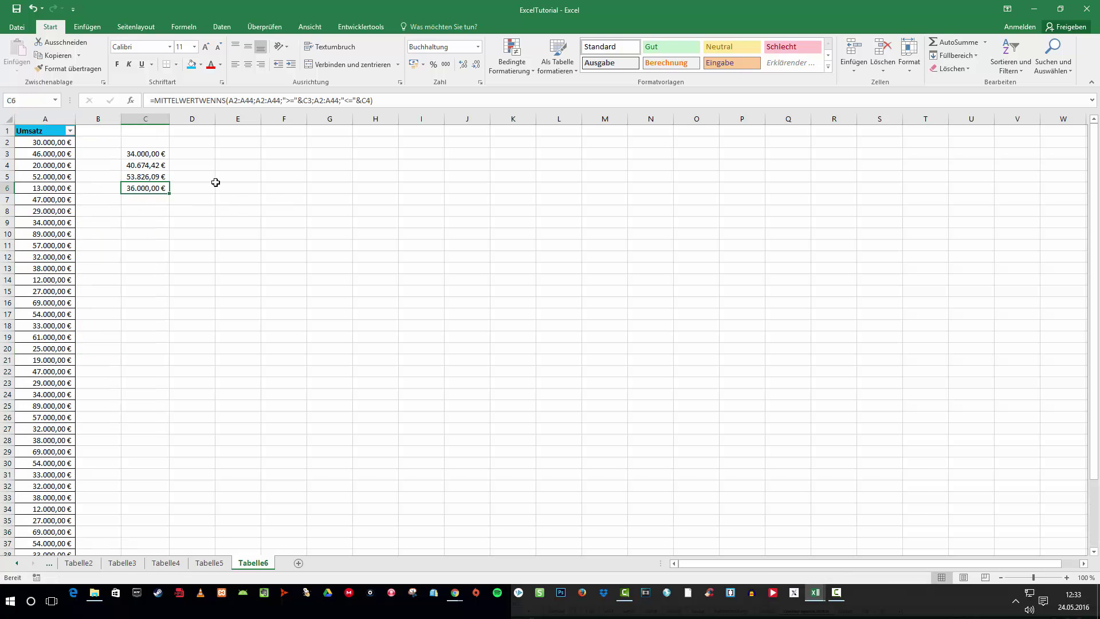
left_click(177, 168)
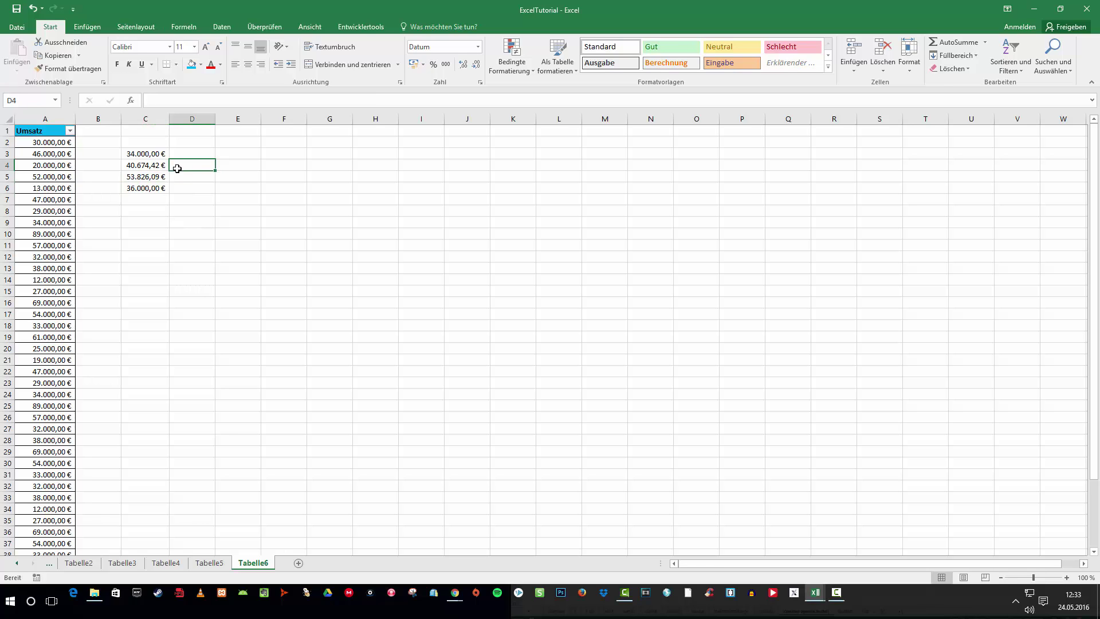